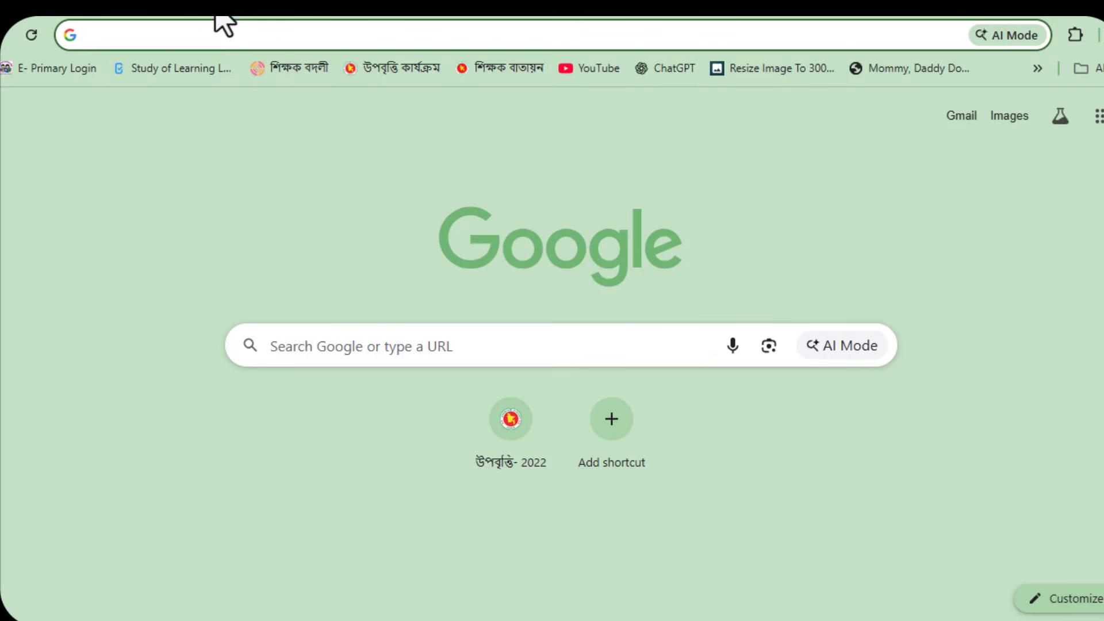
Log in to the PESP MIS portal with the account credentials and captcha, and verify with the one-time passcode
left_click(485, 431)
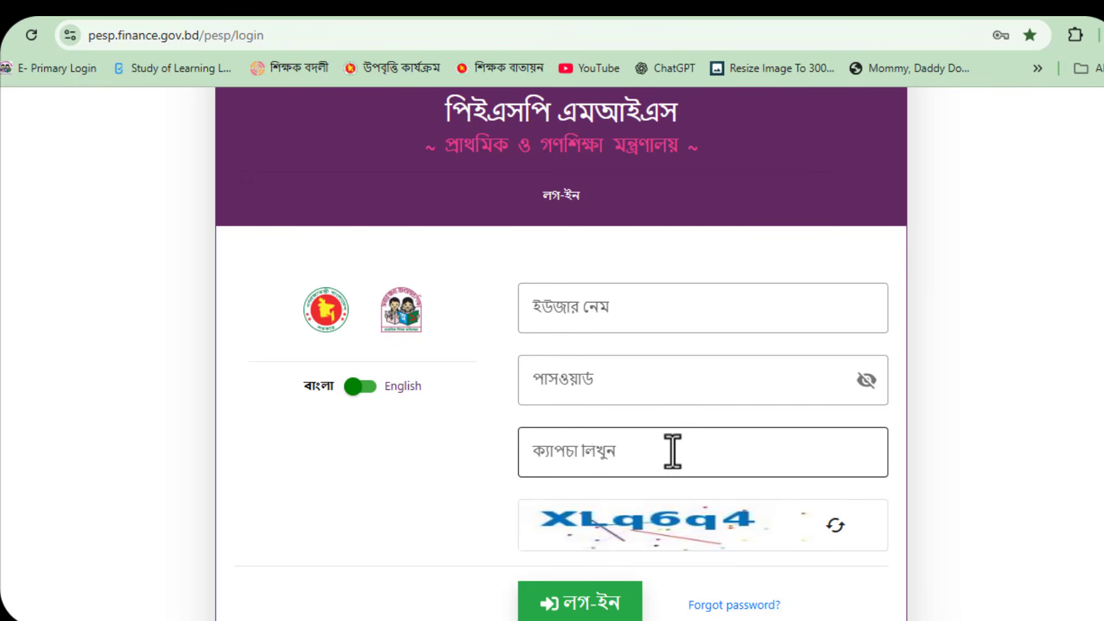
left_click(596, 605)
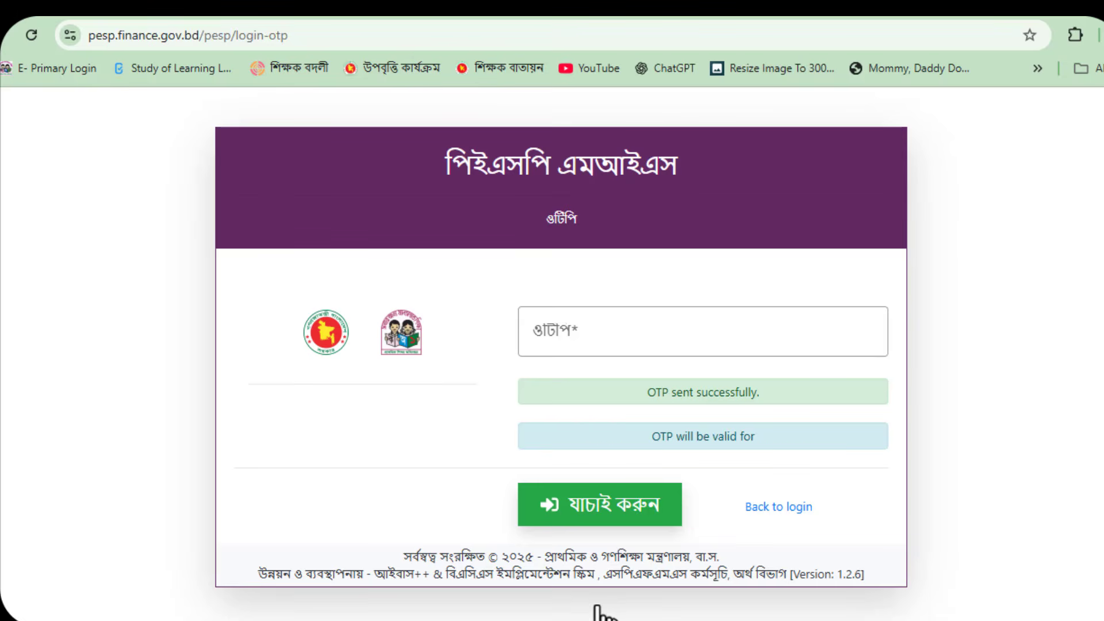
left_click(606, 338)
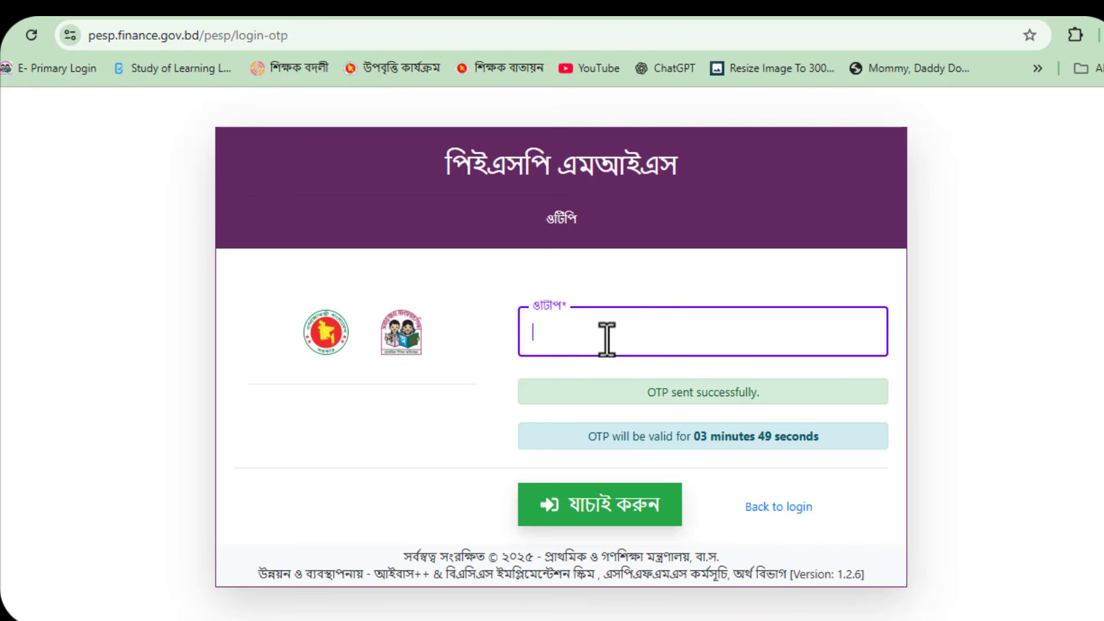
key("ctrl+v")
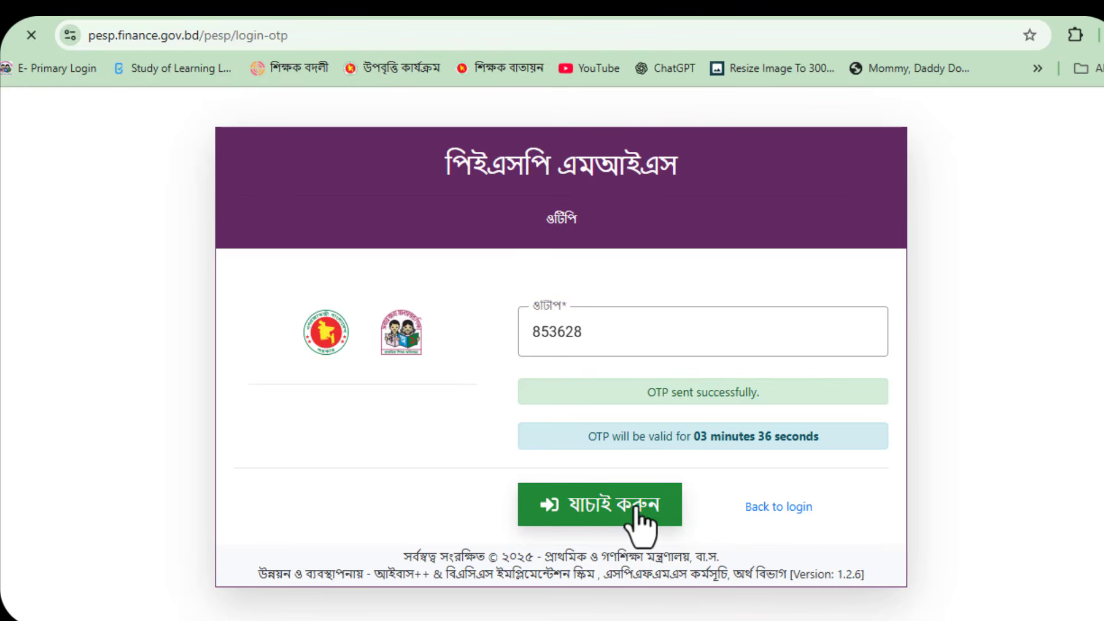
left_click(639, 518)
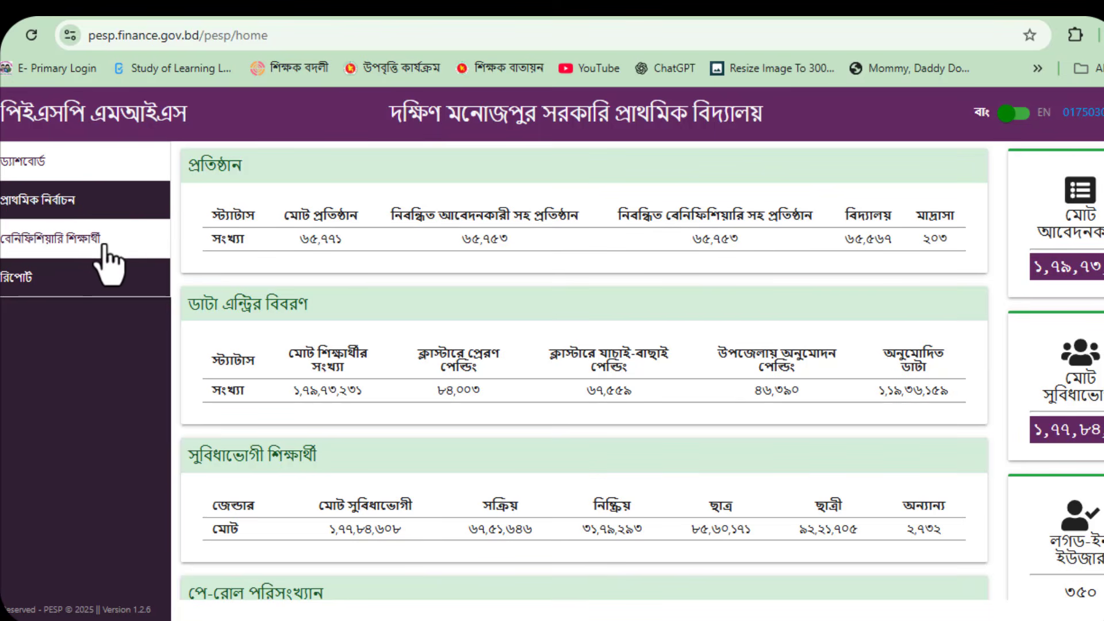
Open the class update list under beneficiary students, look through it, and open the pre-primary ৫+ student with roll ২
left_click(142, 239)
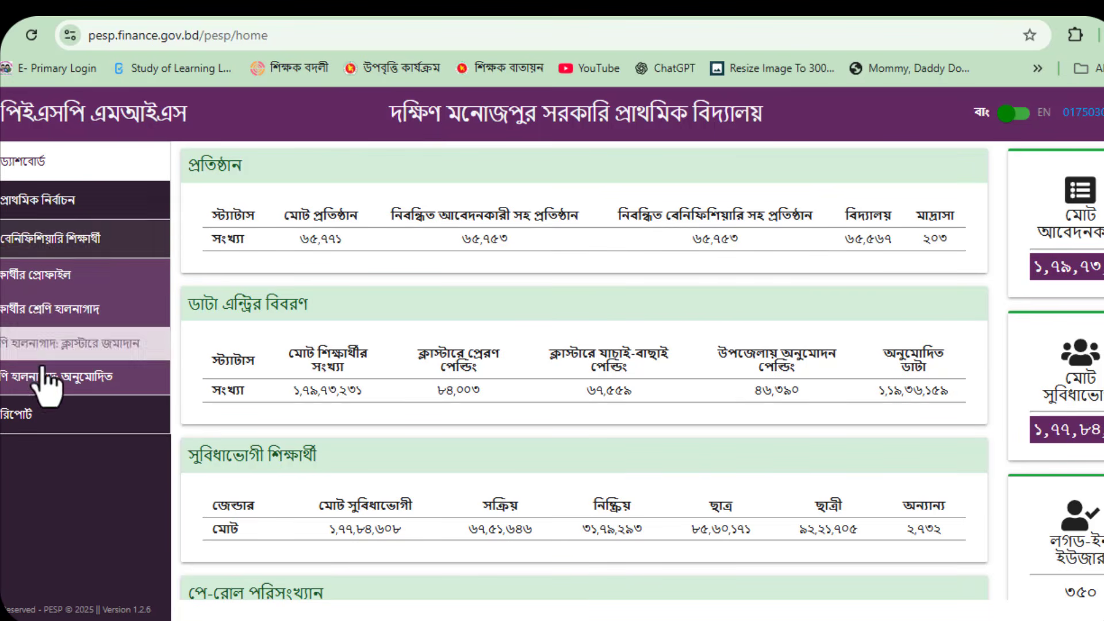
left_click(132, 313)
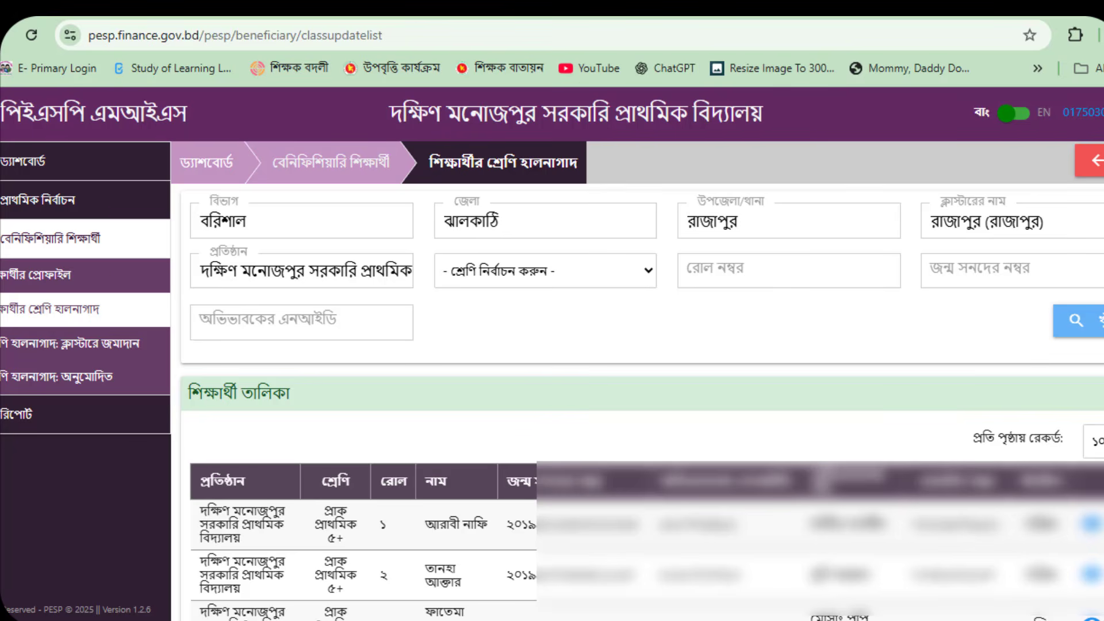
left_click(1098, 442)
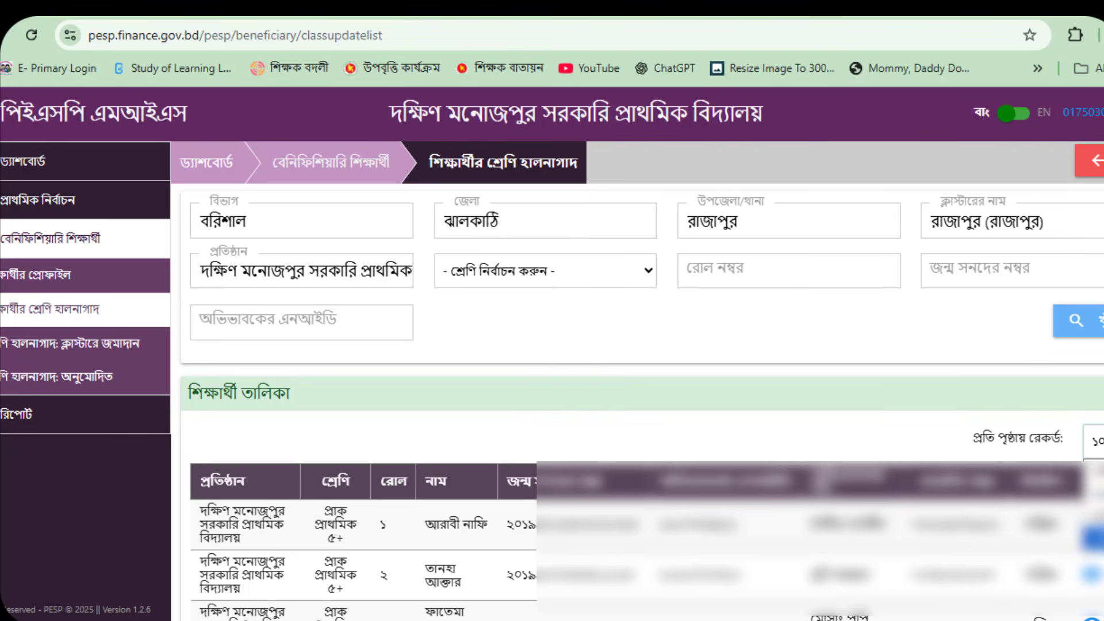
left_click(920, 389)
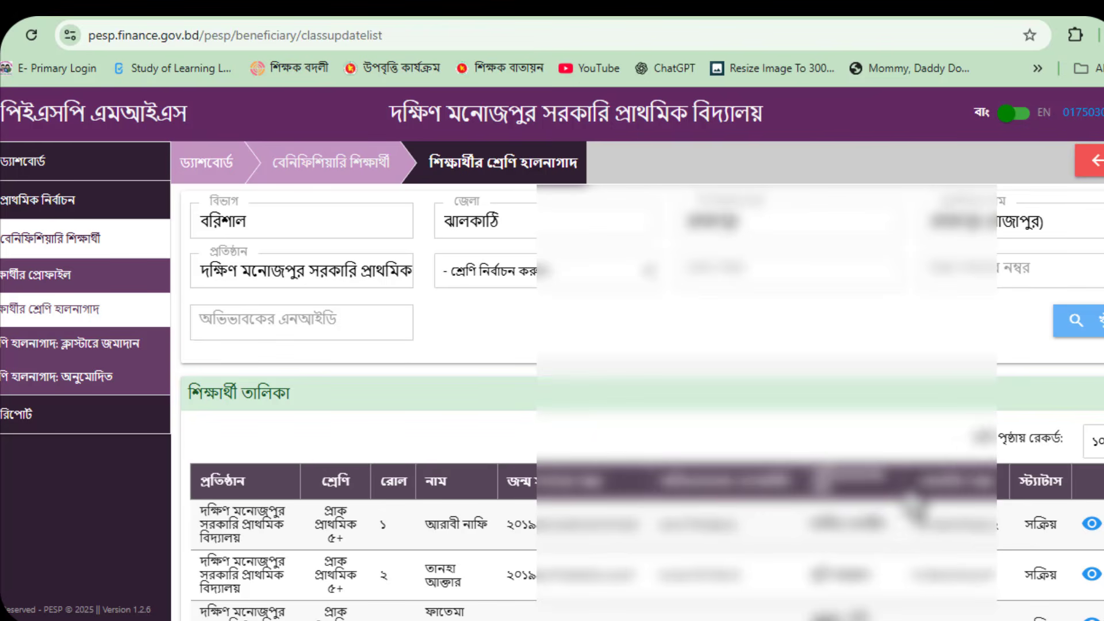
scroll(633, 403, "down", 7)
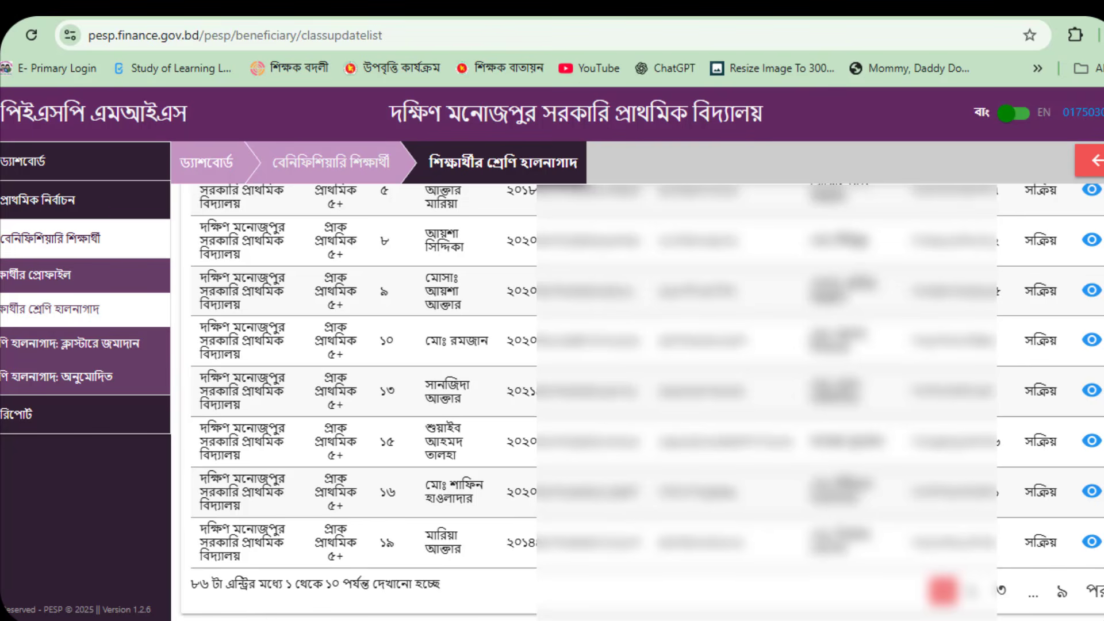
scroll(276, 611, "up", 9)
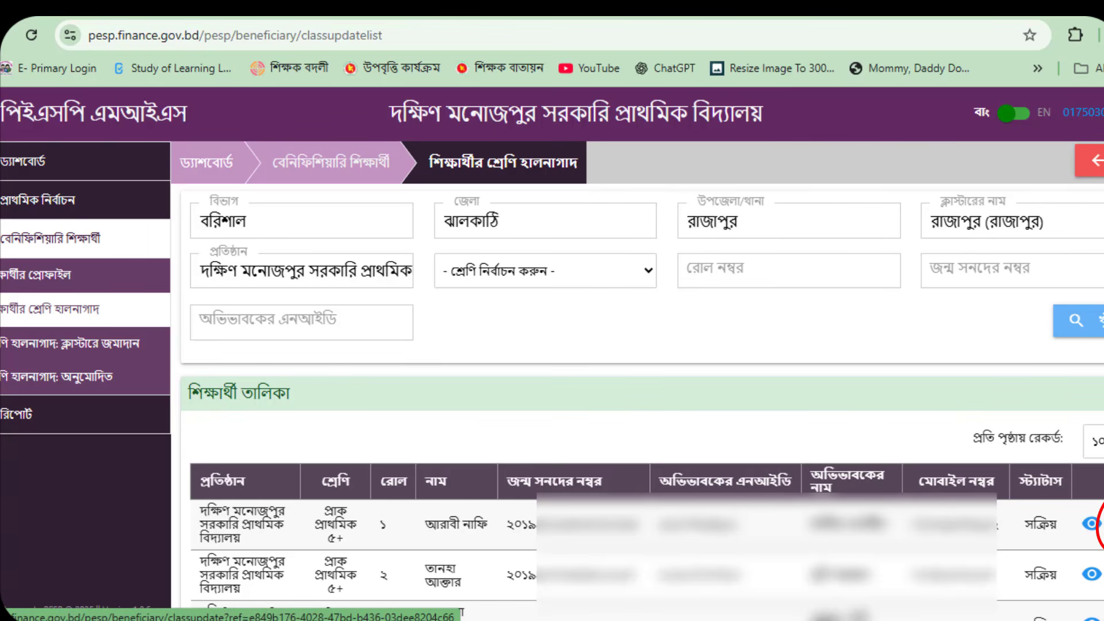
left_click(1092, 524)
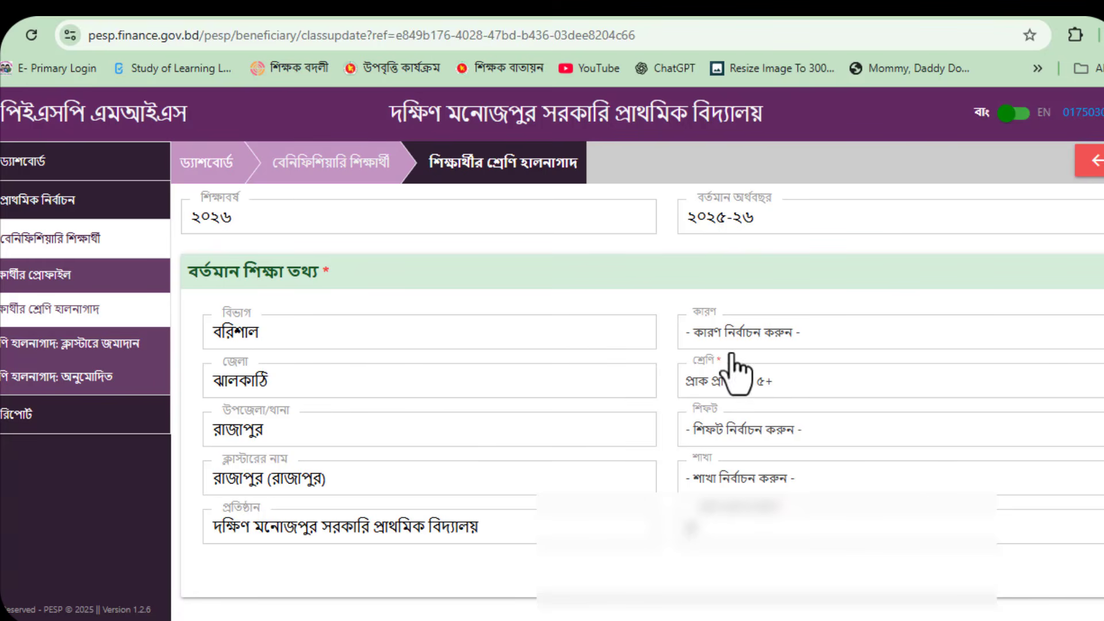
Try ভুল এন্ট্রি as the reason in the student's class update form
left_click(845, 334)
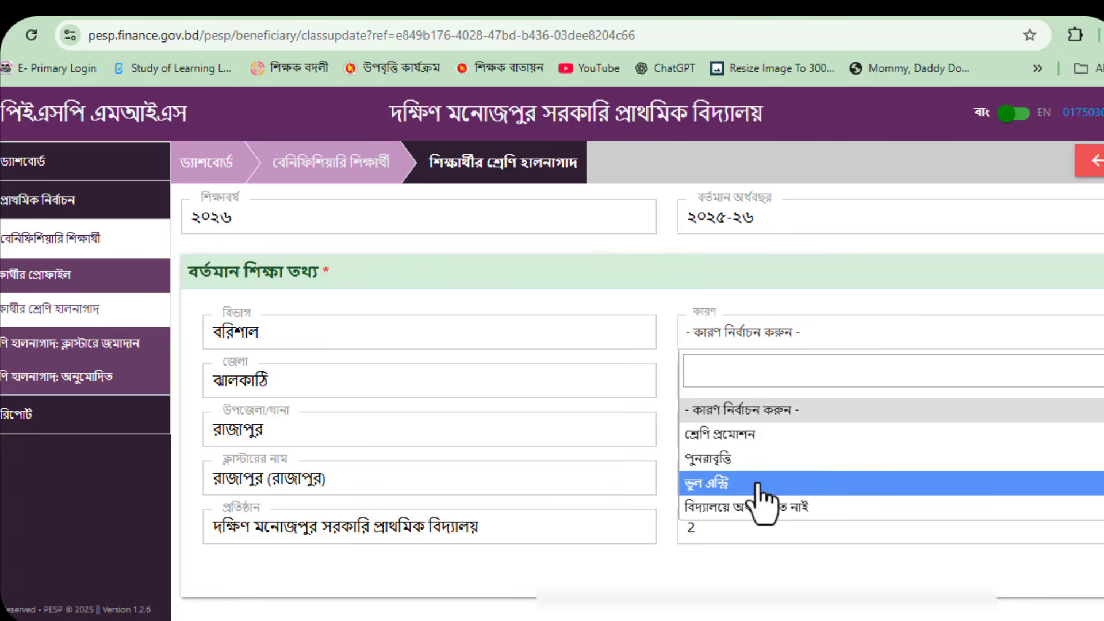
left_click(796, 486)
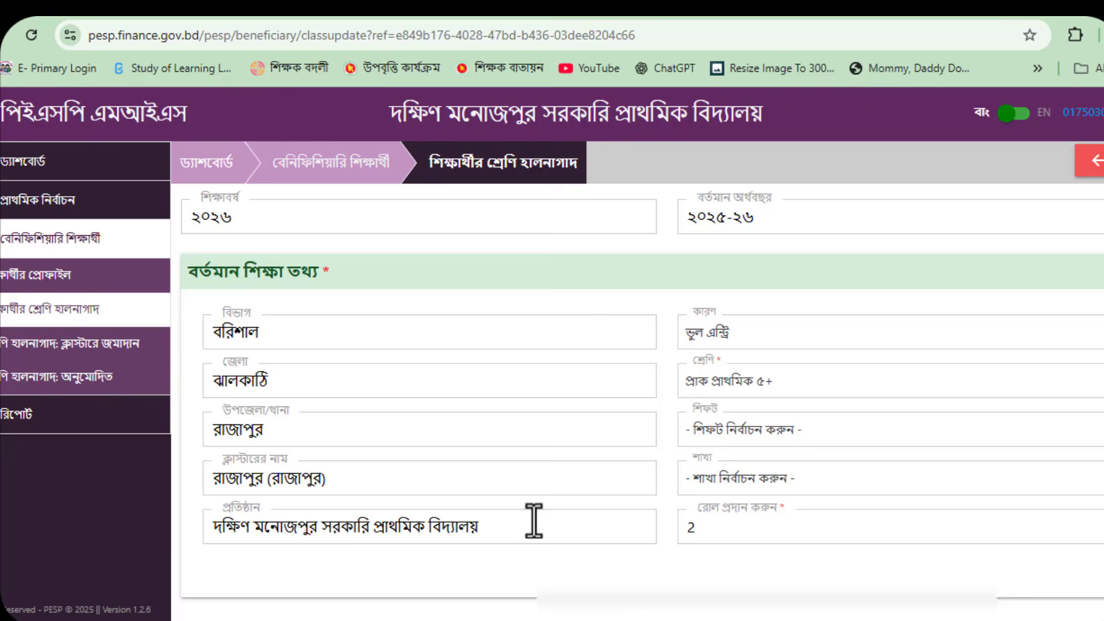
scroll(532, 524, "down", 2)
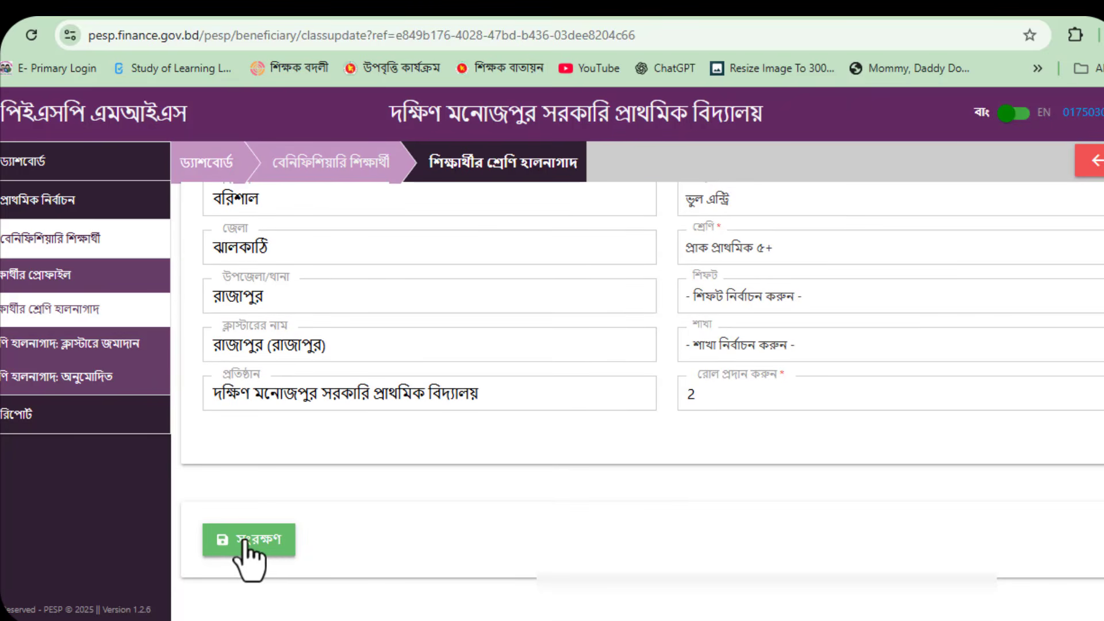
scroll(513, 523, "up", 1)
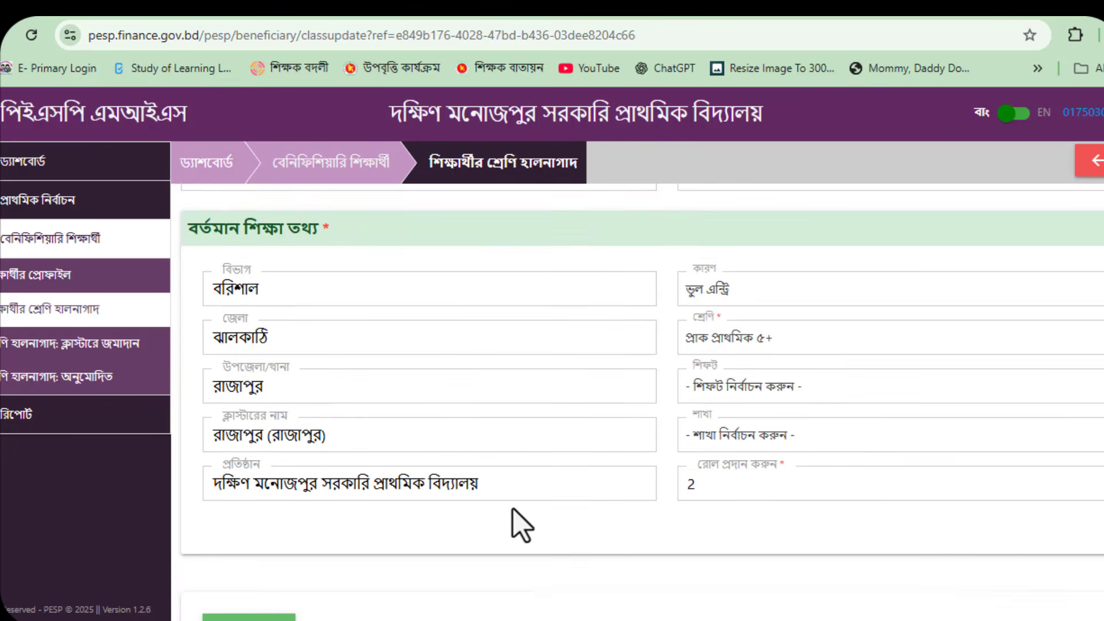
Set the student's update reason to শ্রেণি প্রমোশন and save the class update
left_click(738, 287)
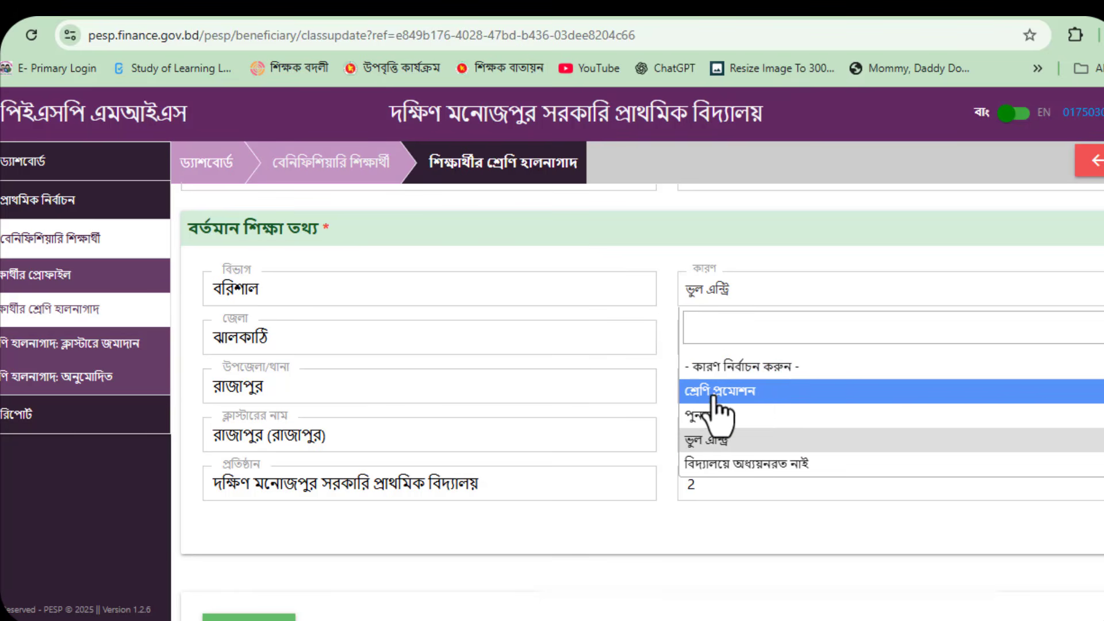
left_click(794, 391)
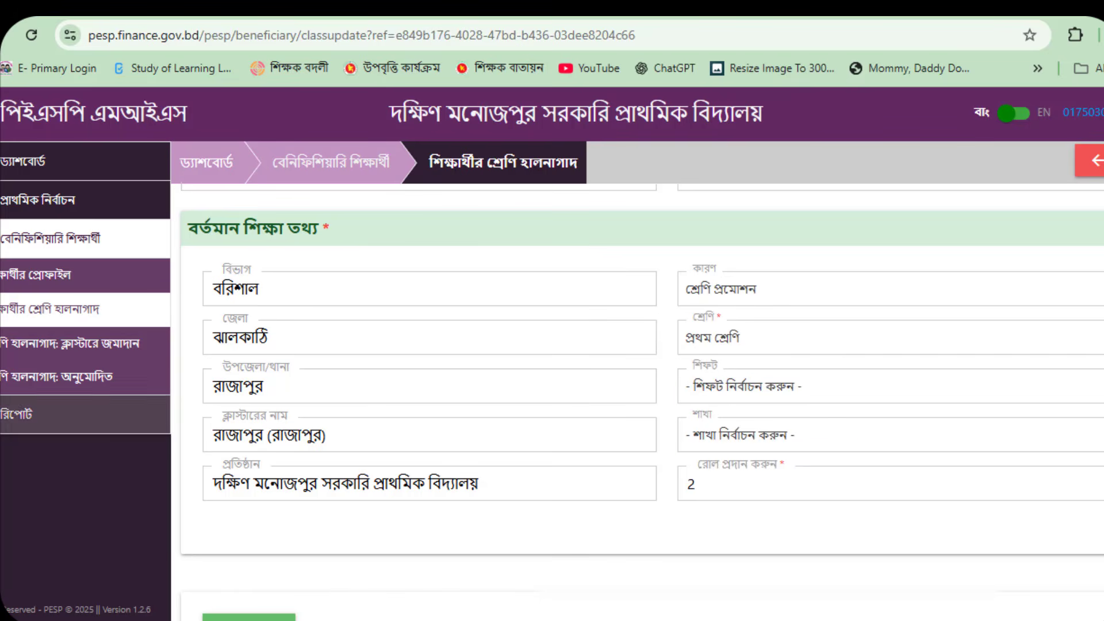
scroll(345, 517, "down", 1)
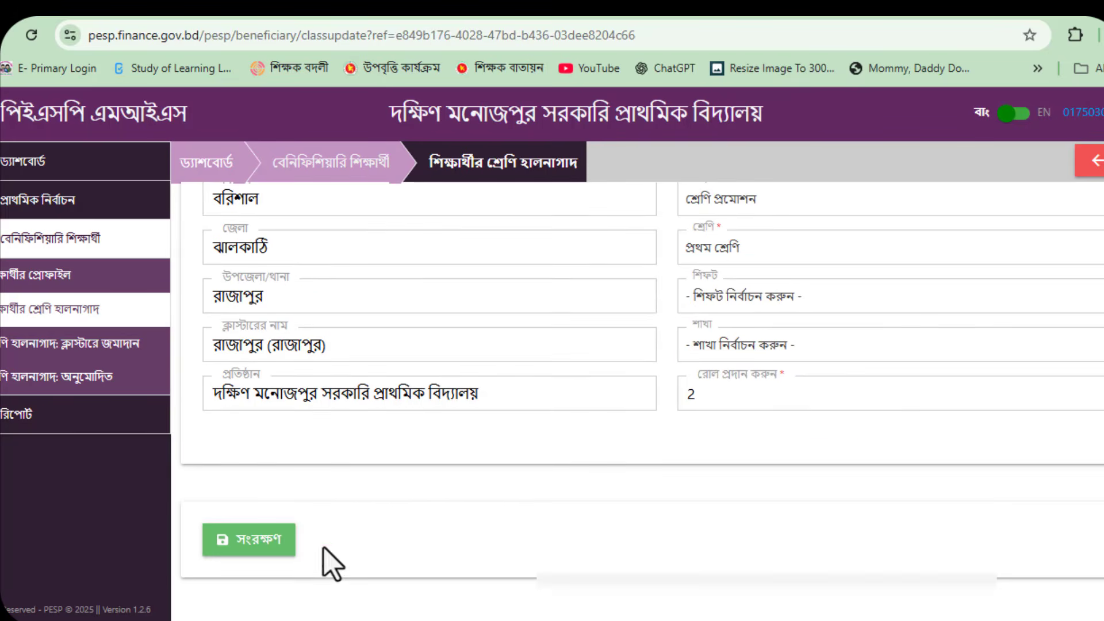
left_click(260, 543)
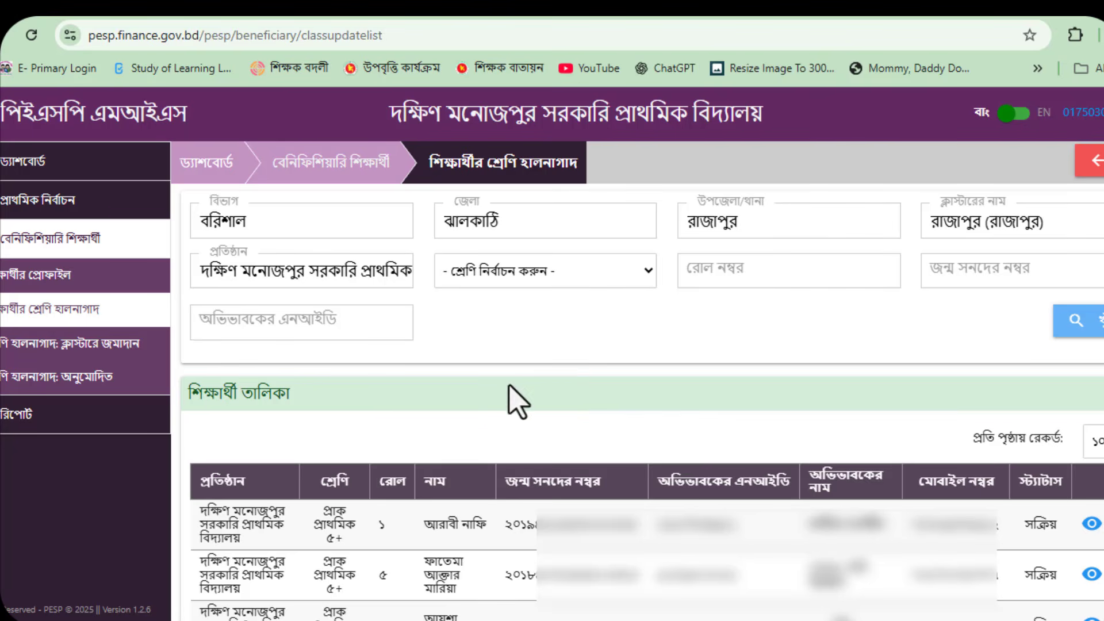
Look through the student list, go to page ৯, and open the update form of the class five student with roll 12
scroll(662, 397, "down", 8)
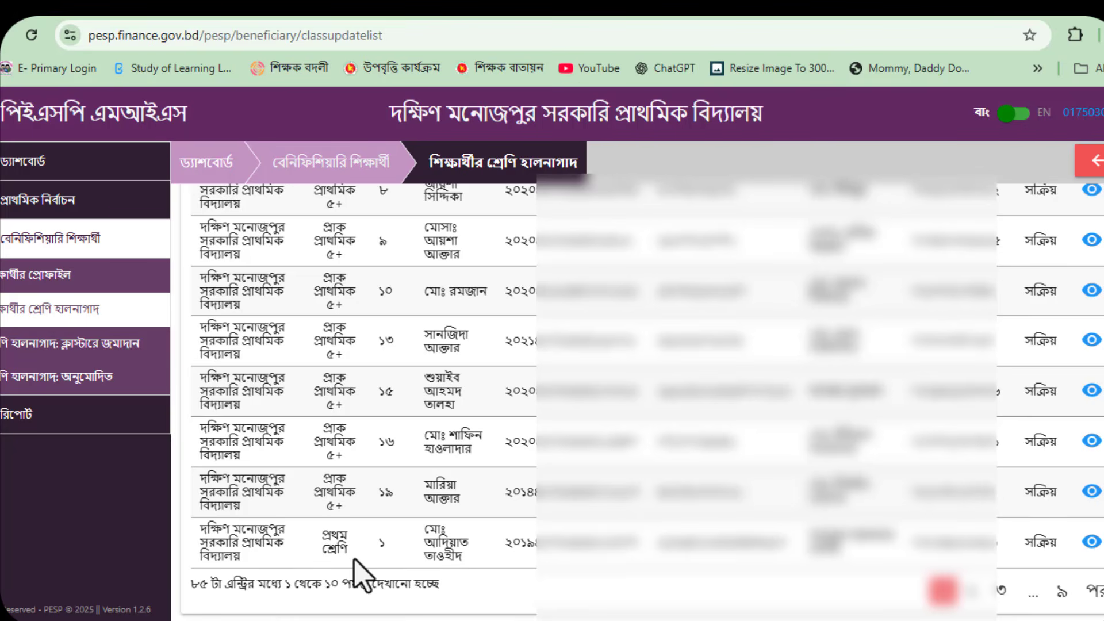
scroll(642, 402, "up", 5)
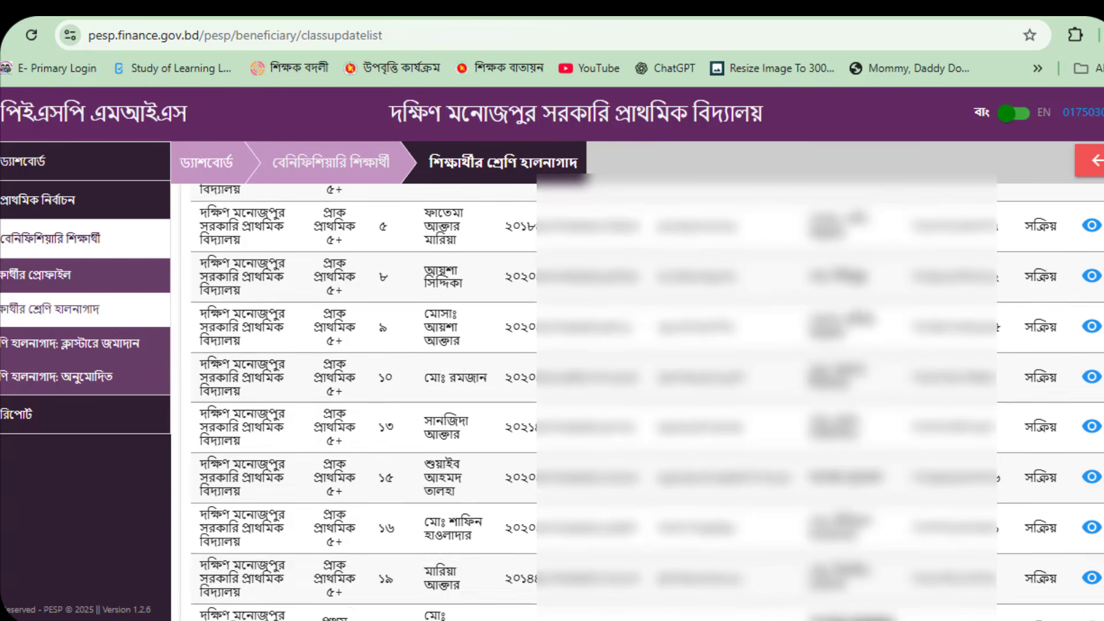
scroll(643, 403, "down", 5)
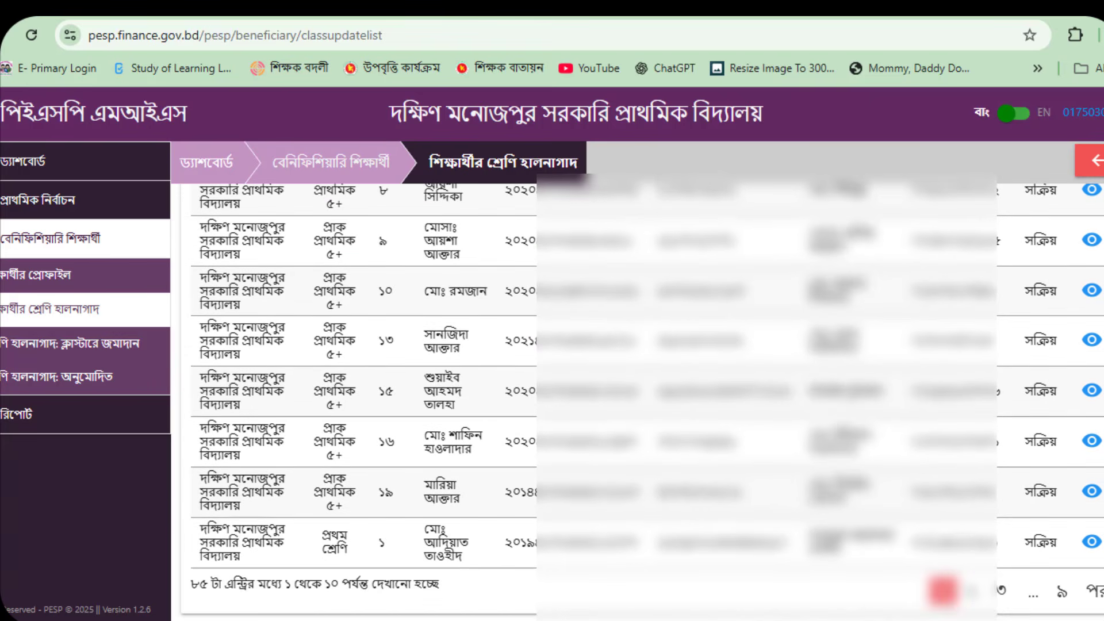
left_click(1062, 594)
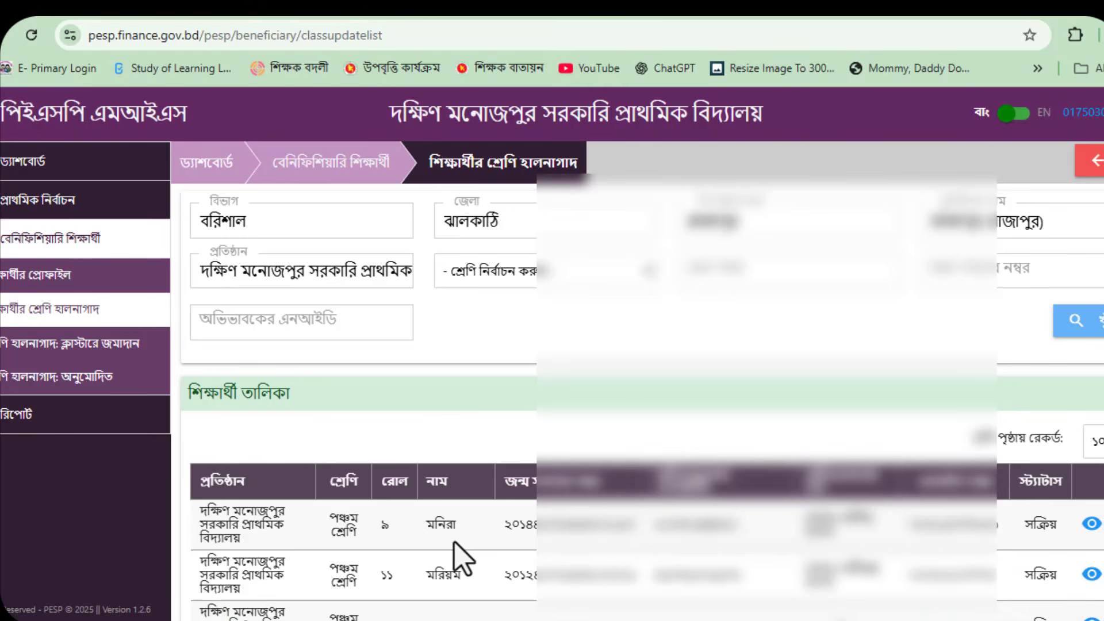
scroll(463, 558, "down", 2)
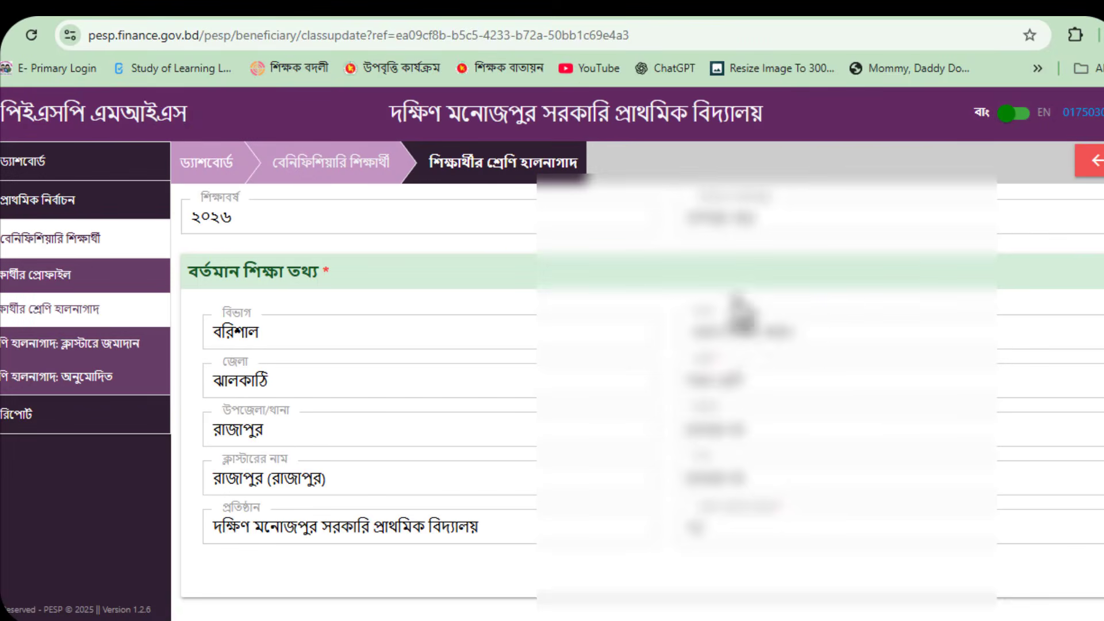
Set the class five student's update reason to প্রাথমিক চক্রের সমাপ্তি and save the update
left_click(792, 338)
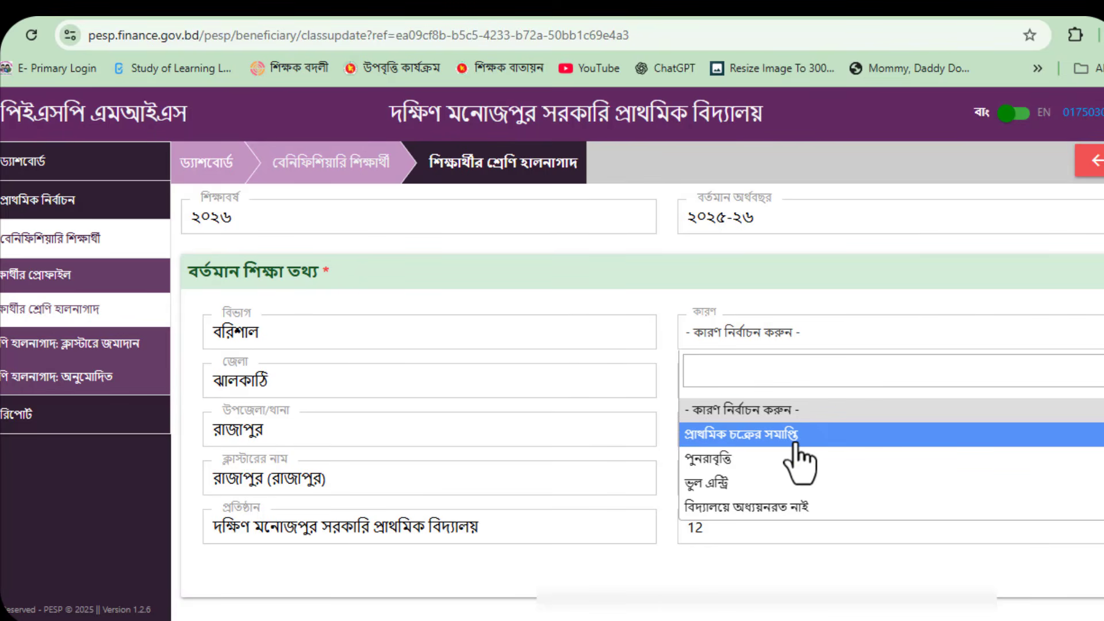
left_click(843, 436)
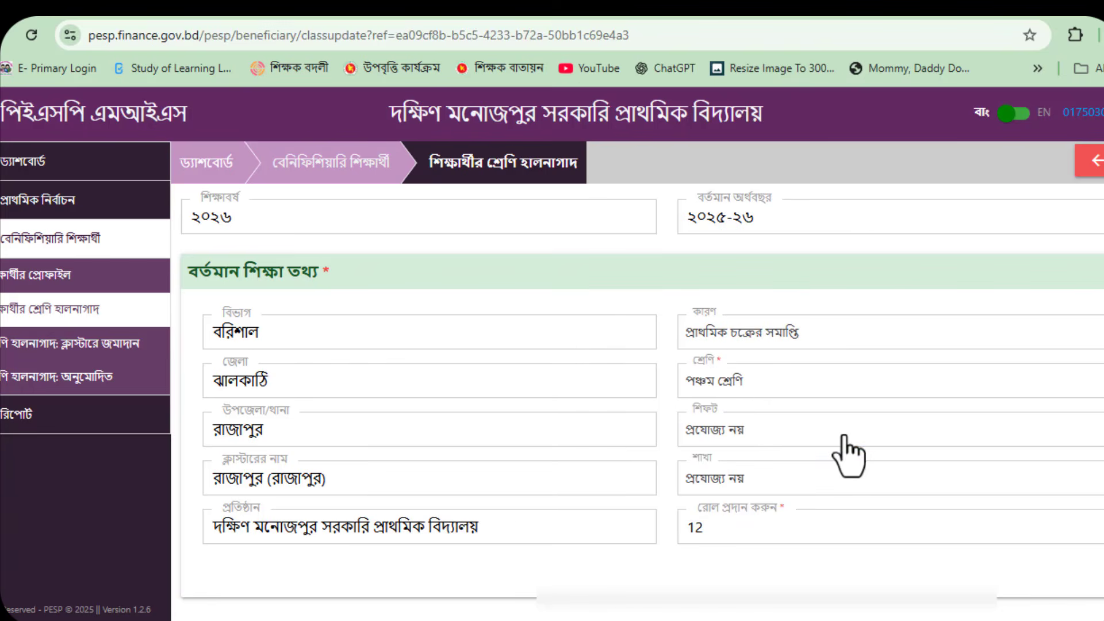
scroll(461, 541, "down", 2)
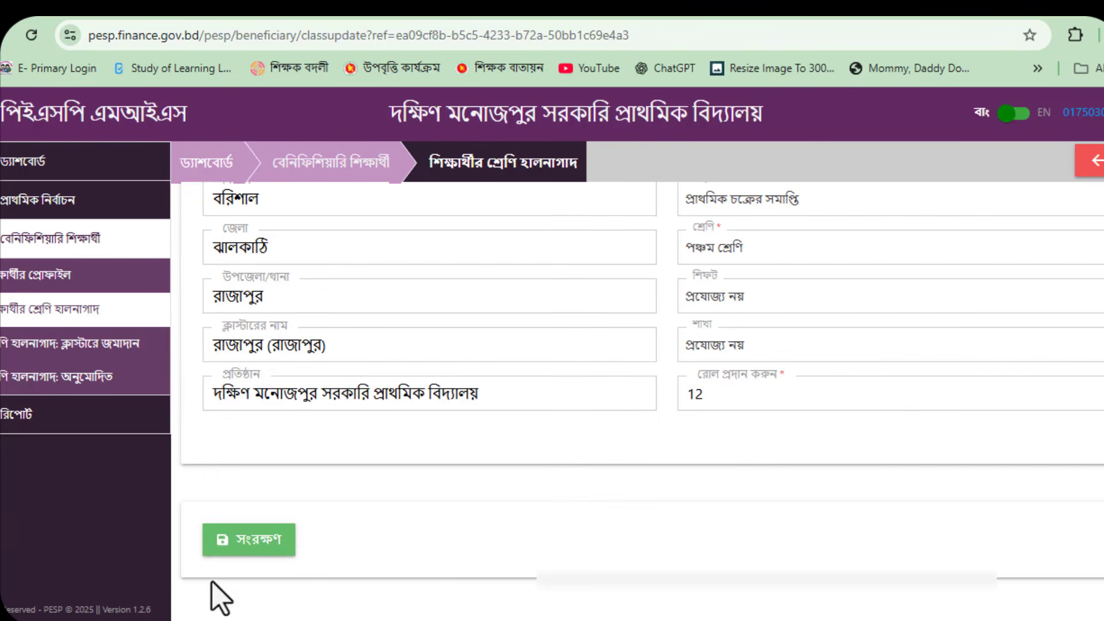
left_click(263, 551)
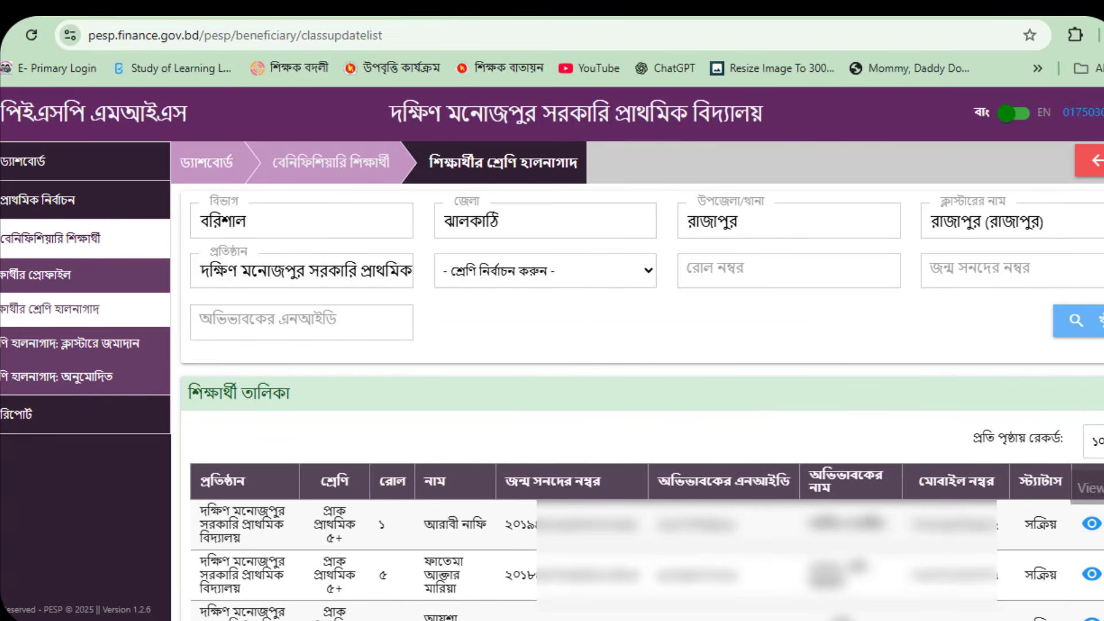
View the শ্রেণি হালনাগাদ: ক্লাস্টারে জমাদান page for submitting class updates to the cluster
mouse_move(762, 620)
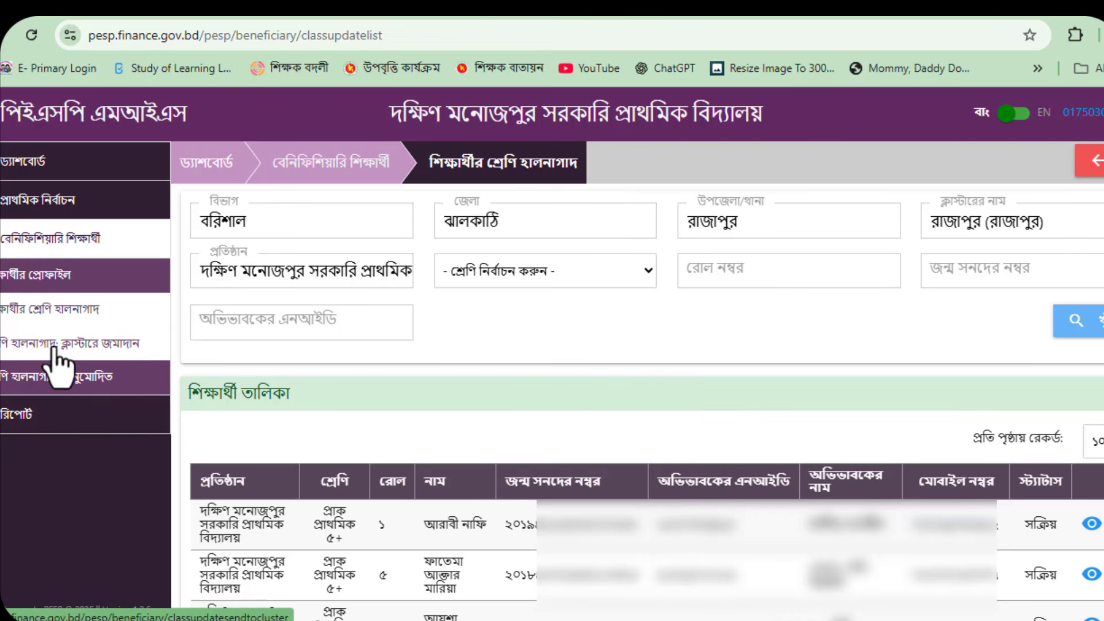
left_click(138, 347)
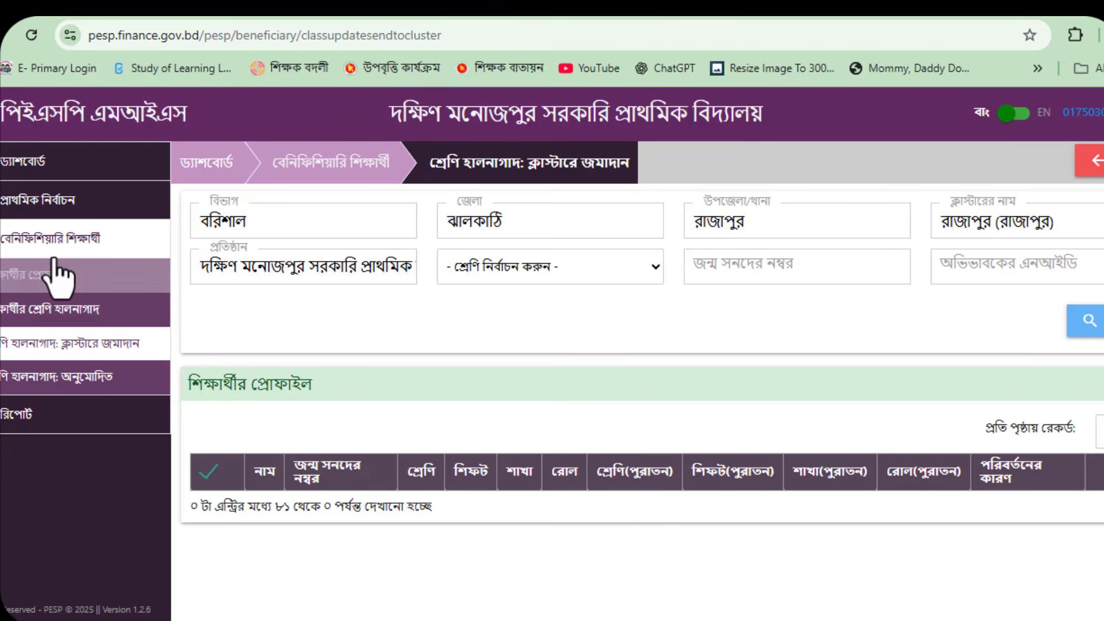
Open the নতুন শিক্ষার্থী এন্ট্রি form and look up the student by birth certificate number and date of birth
left_click(90, 209)
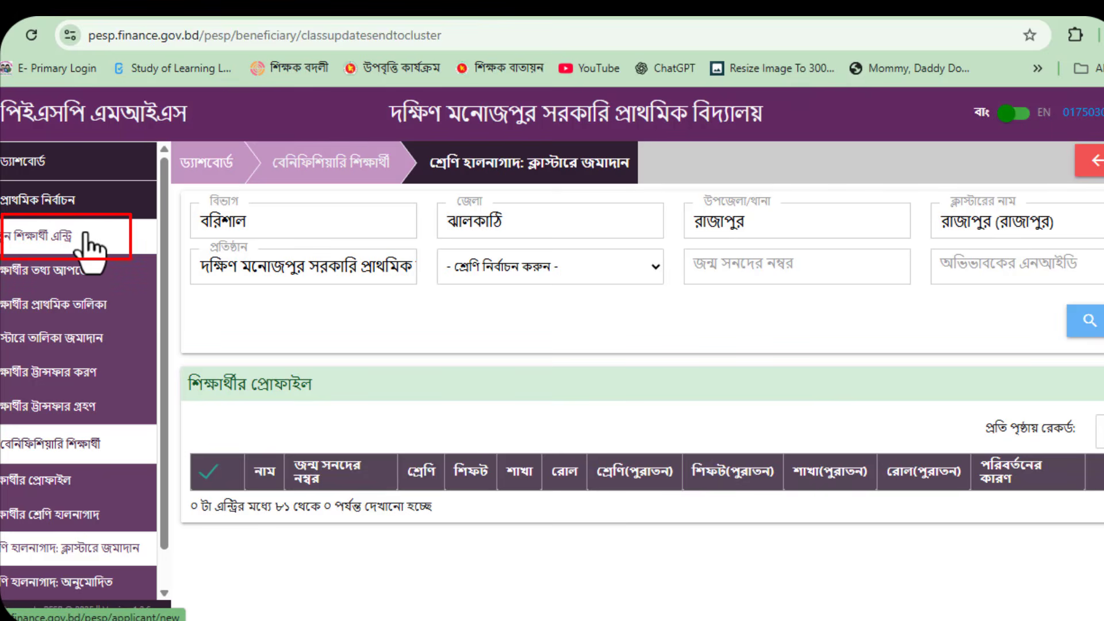
left_click(87, 240)
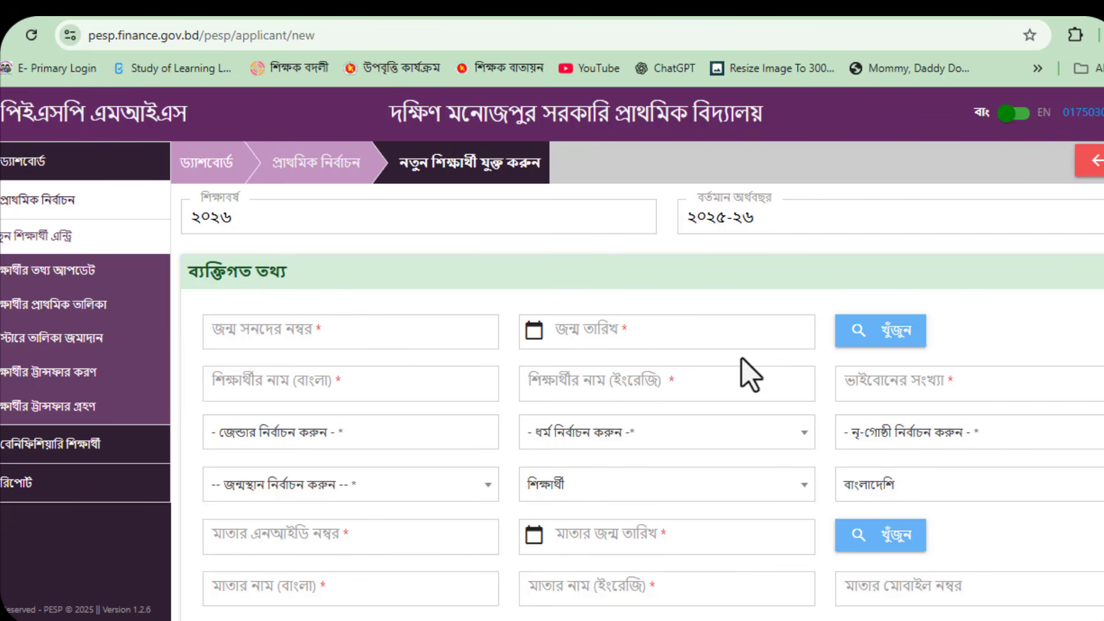
left_click(322, 335)
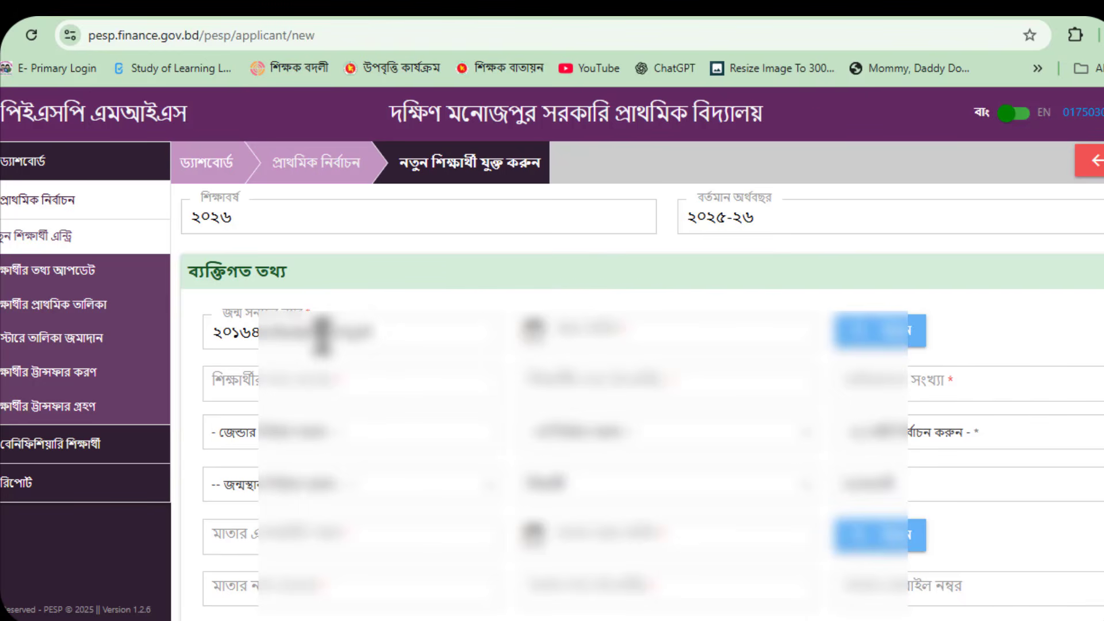
key("Tab")
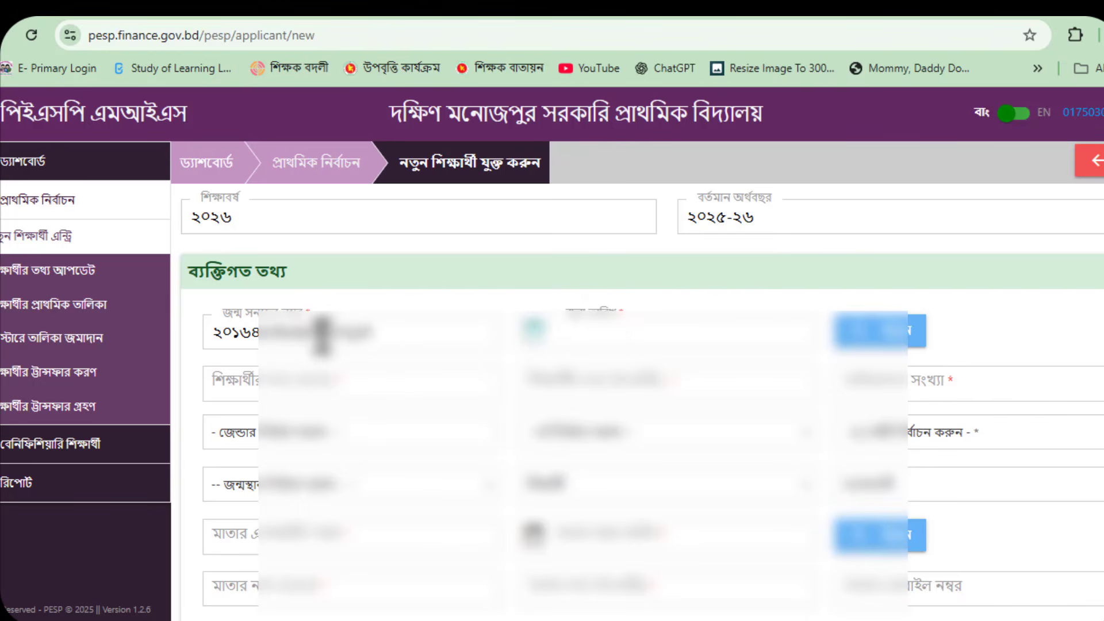
type("০১")
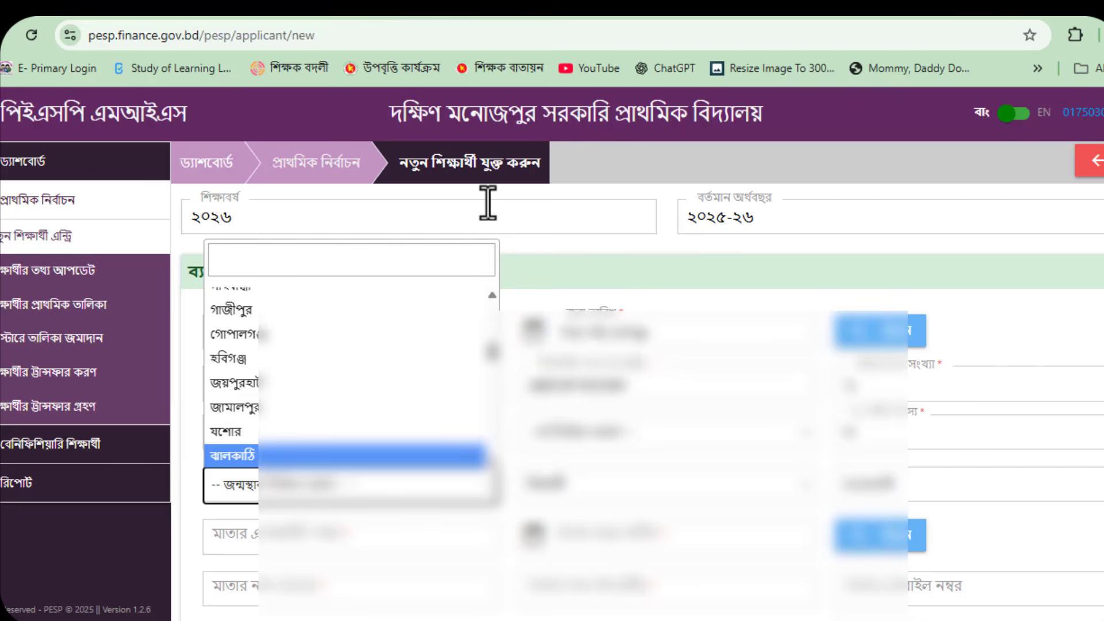
Set the student's birthplace to ঝালকাঠি
key("Down")
key("Down")
key("Up")
key("Up")
key("Return")
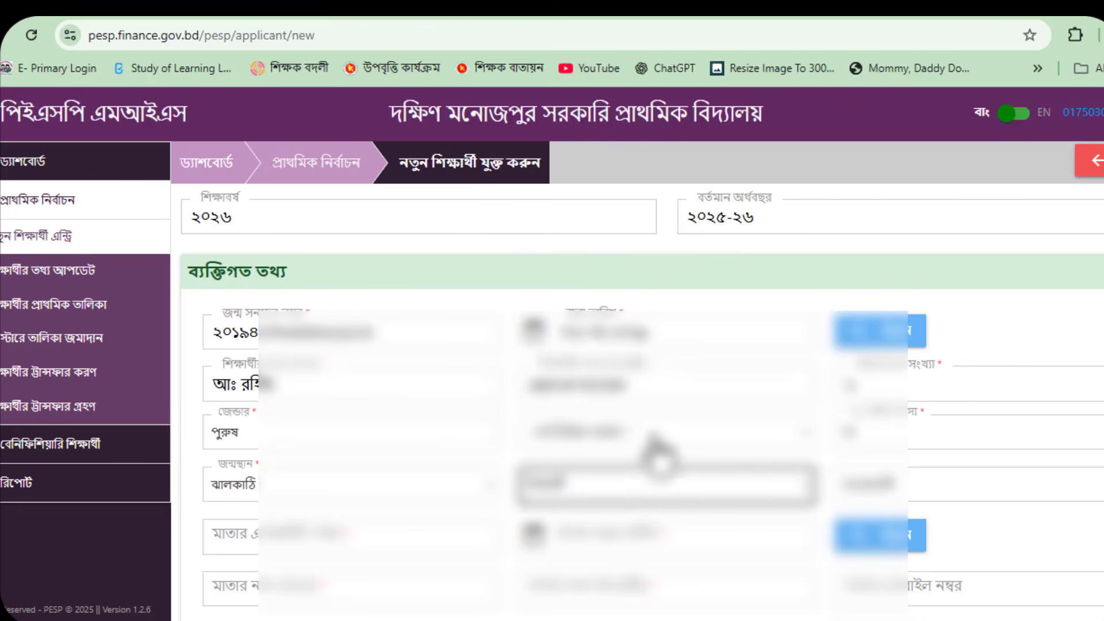
Set the student's religion to ইসলাম and the number of siblings to ২
left_click(661, 475)
left_click(586, 308)
key("Tab")
key("Tab")
key("Tab")
key("Tab")
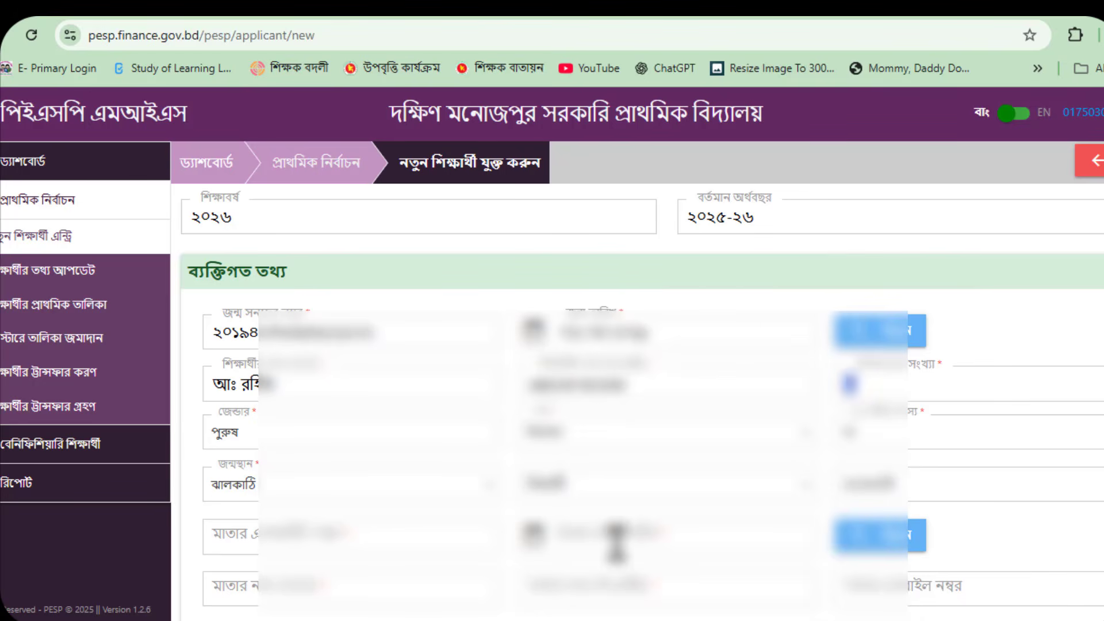
key("Tab")
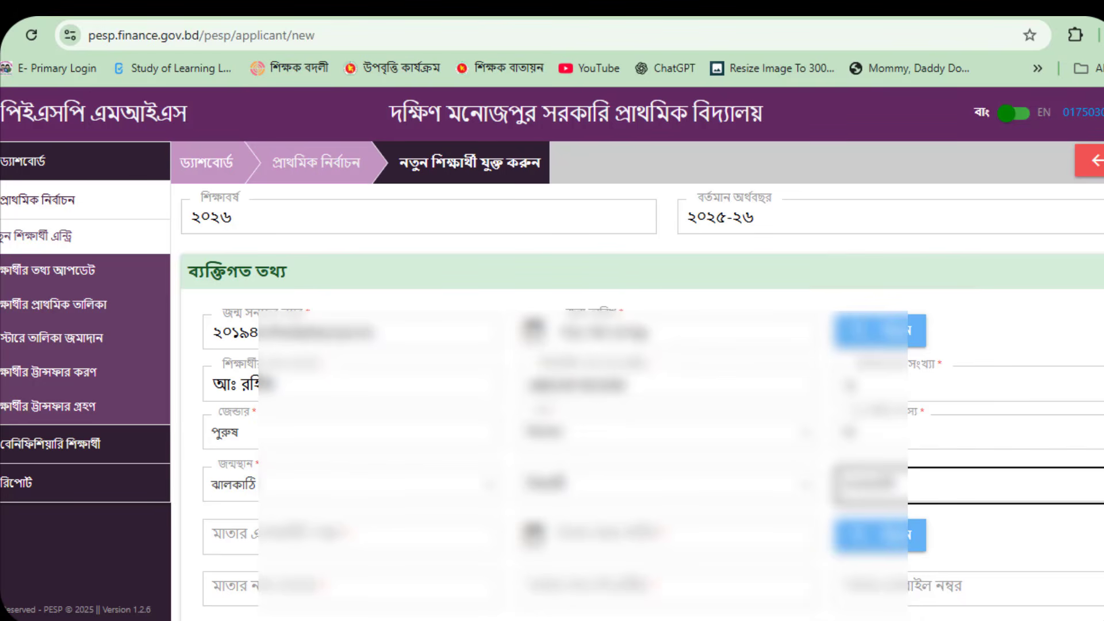
Look up the mother's details by entering her NID number and date of birth and completing the captcha
key("Tab")
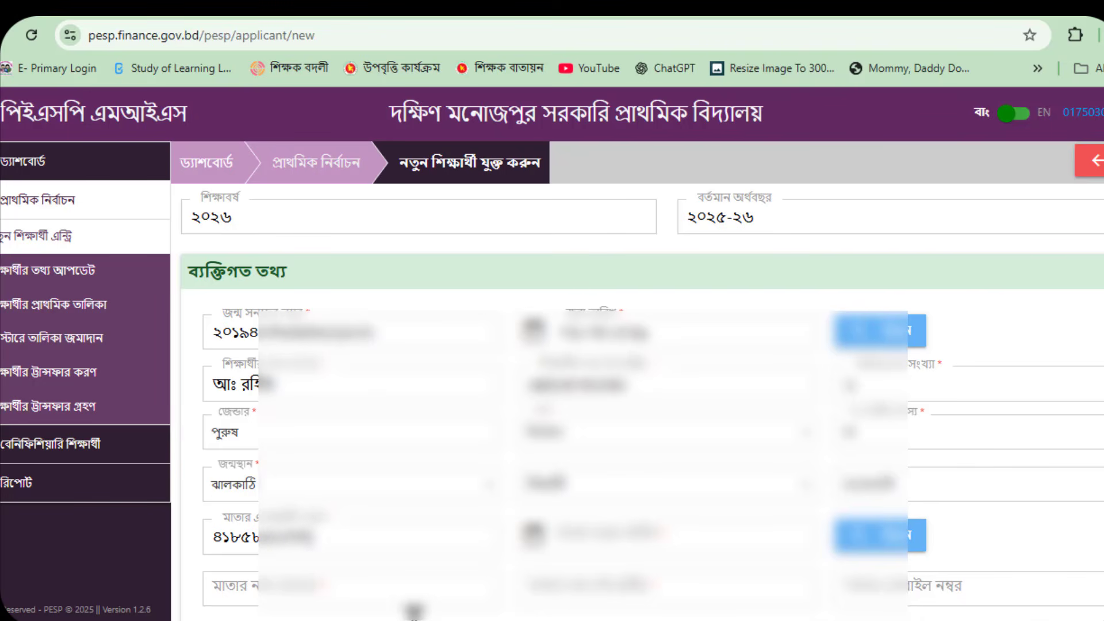
key("Tab")
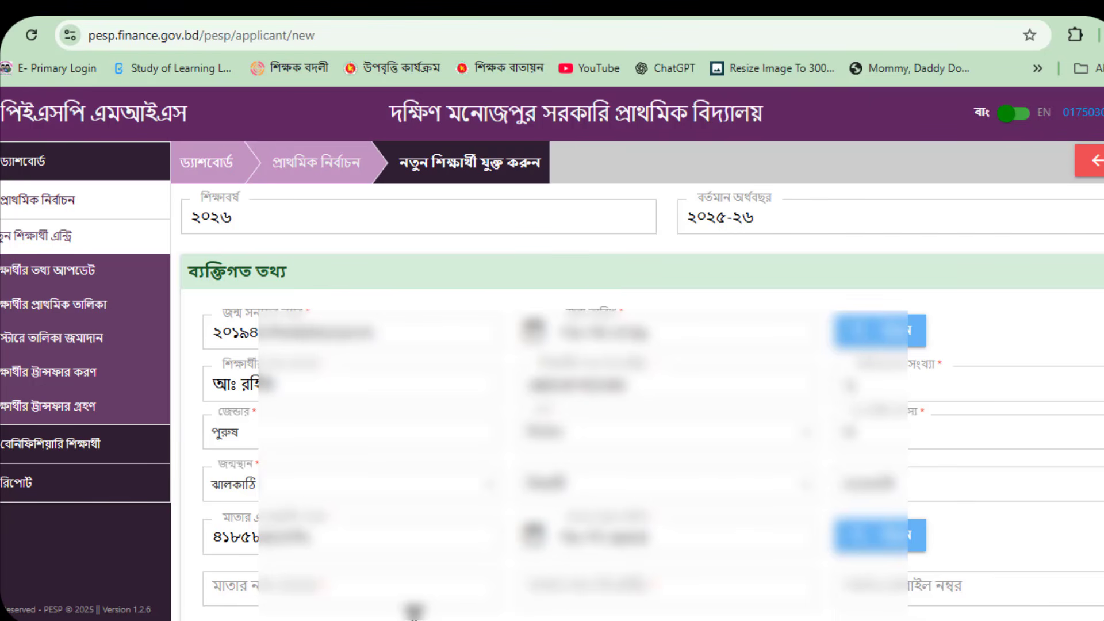
key("Return")
key("Tab")
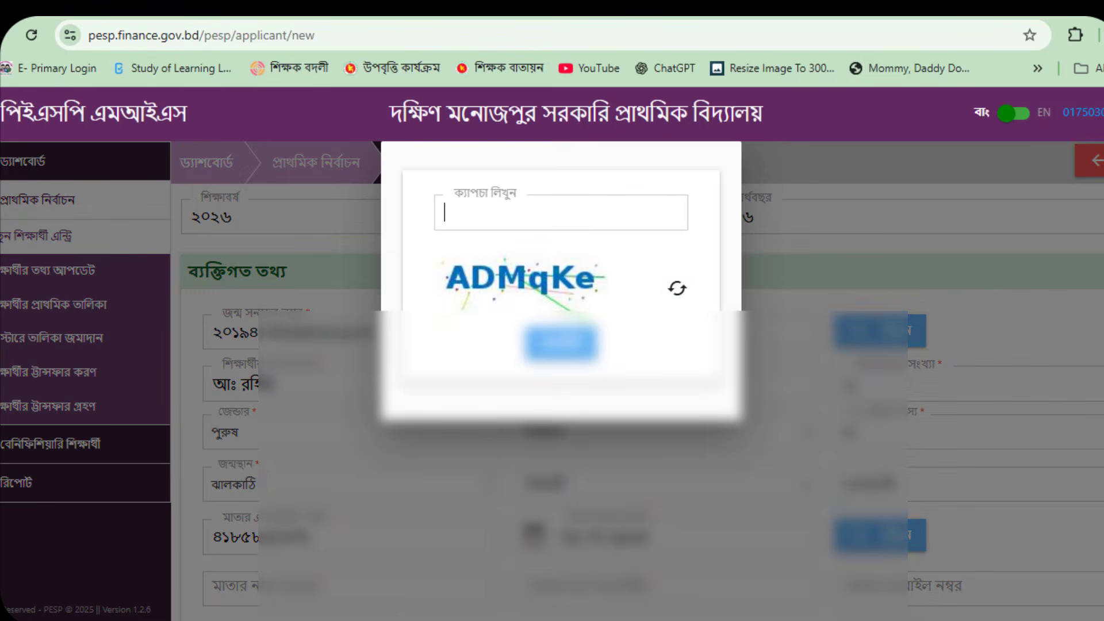
type("ADMq")
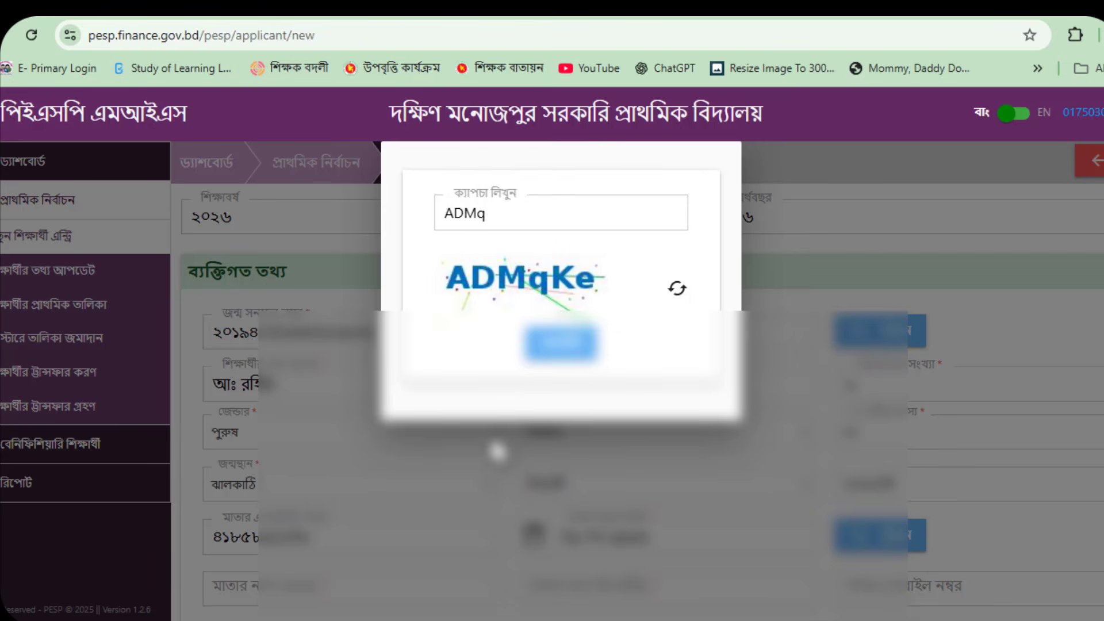
type("Ke")
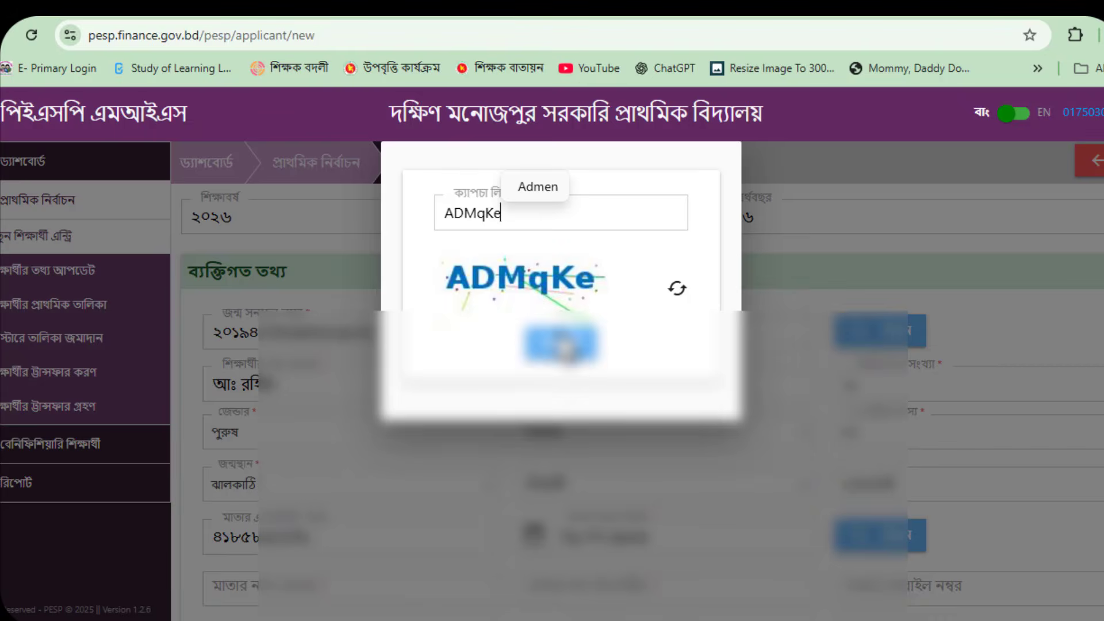
left_click(562, 344)
Look up the father's details by NID number, date of birth and captcha, and enter his mobile number
scroll(676, 483, "down", 3)
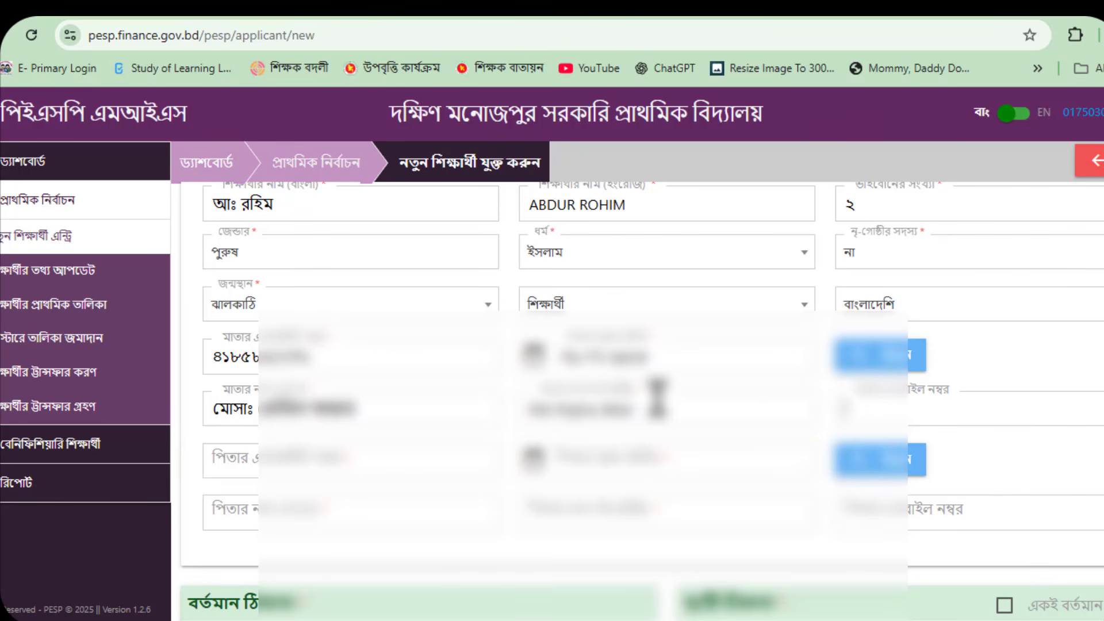
left_click(228, 458)
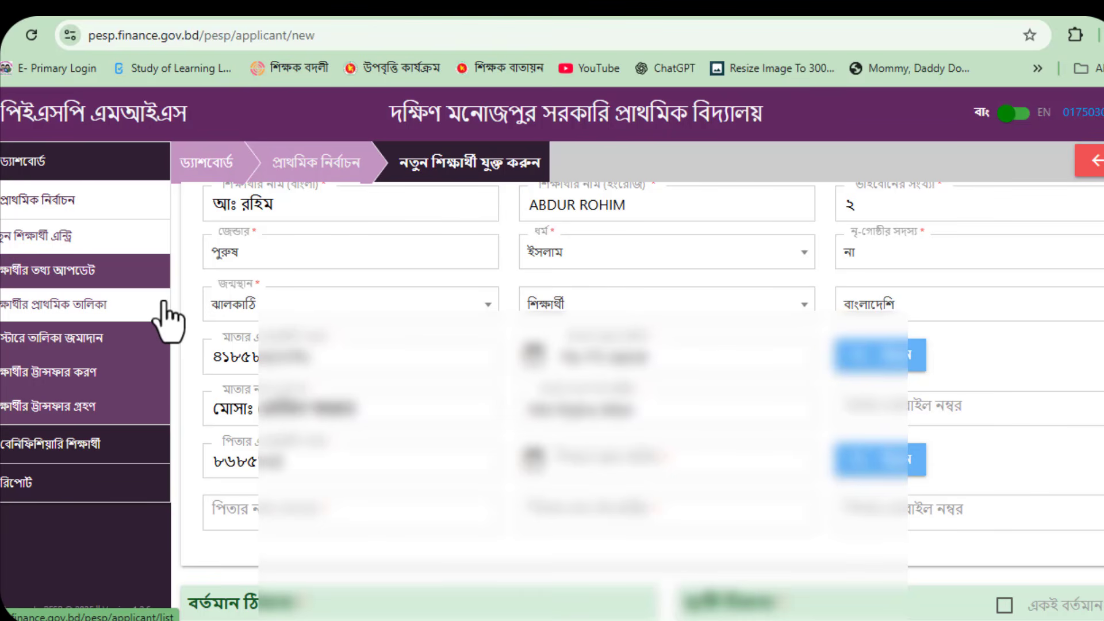
key("Tab")
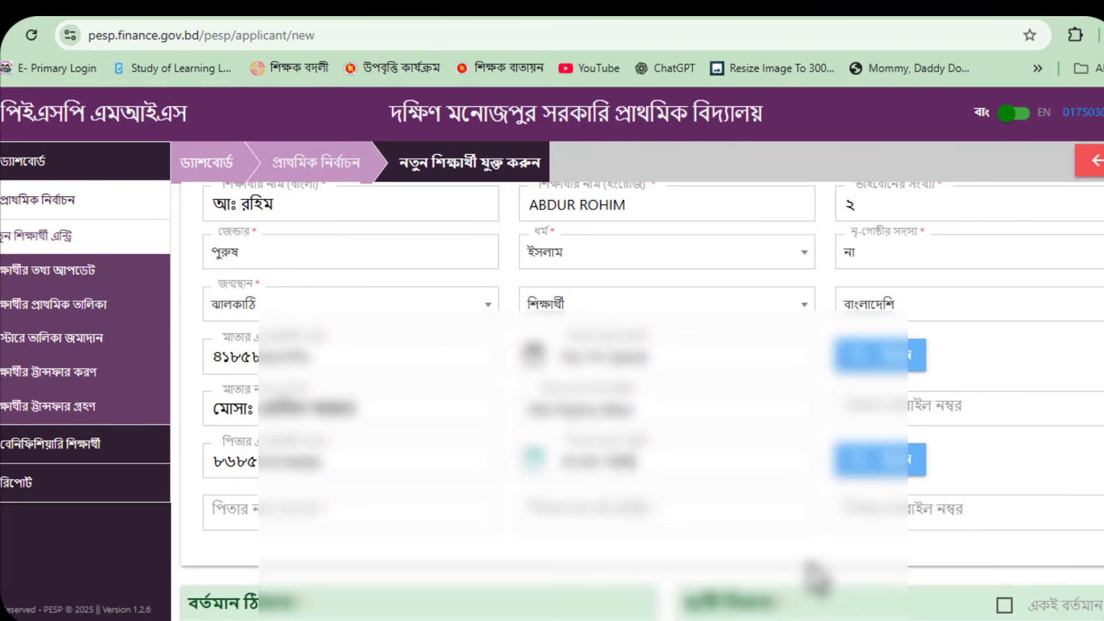
left_click(869, 472)
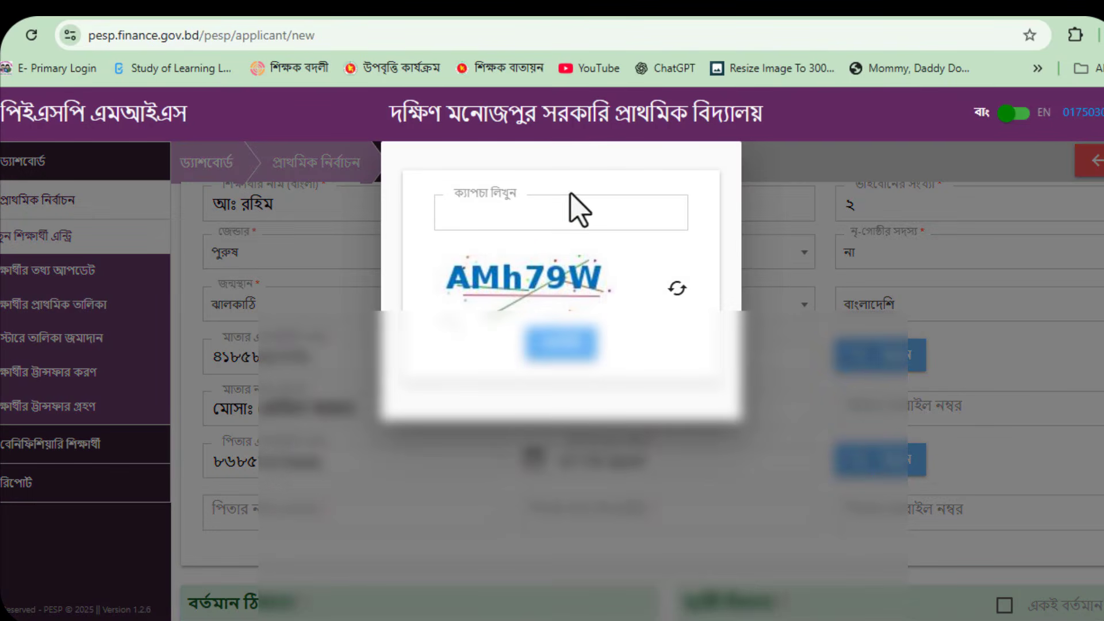
left_click(577, 209)
type("AMh79W")
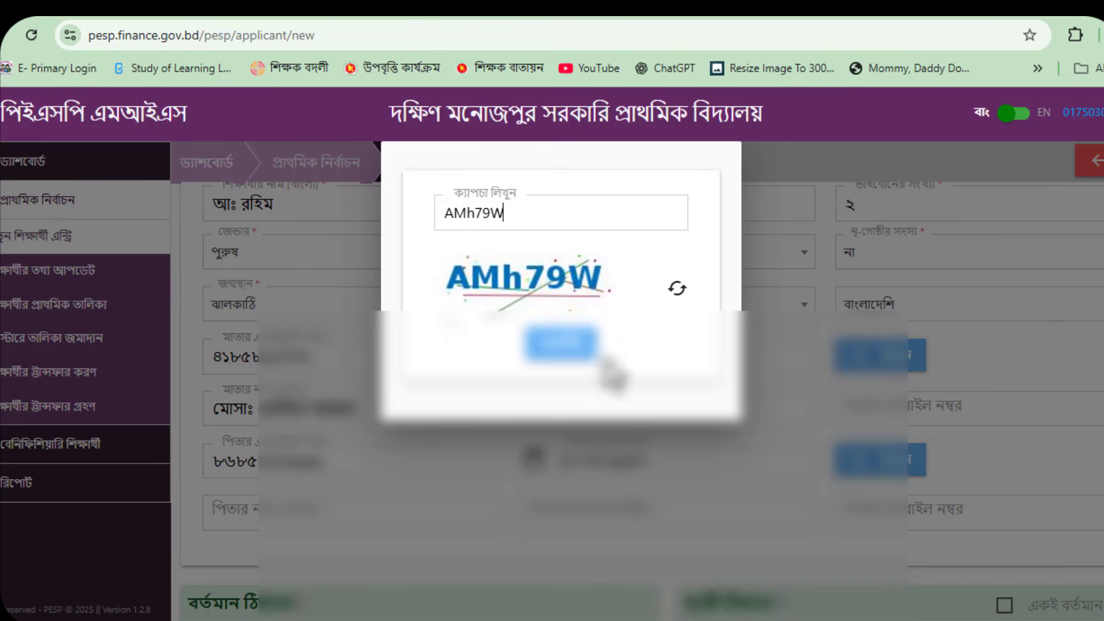
left_click(581, 352)
left_click(935, 516)
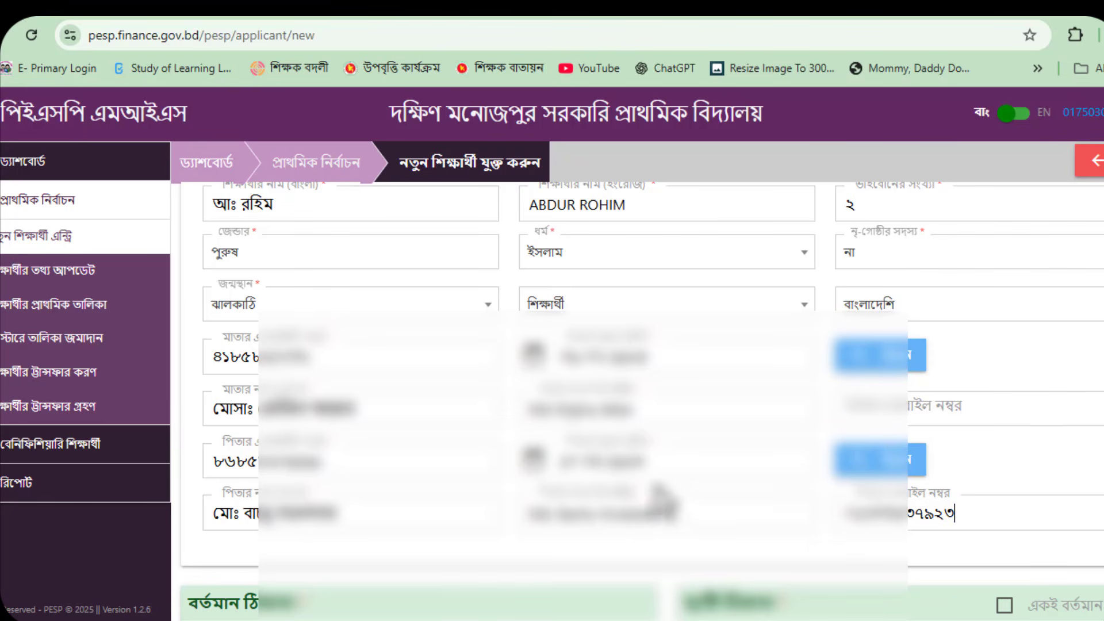
Set the present address's union to রাজাপুর and mark the permanent address as the same as the present one
scroll(661, 500, "down", 6)
left_click(300, 452)
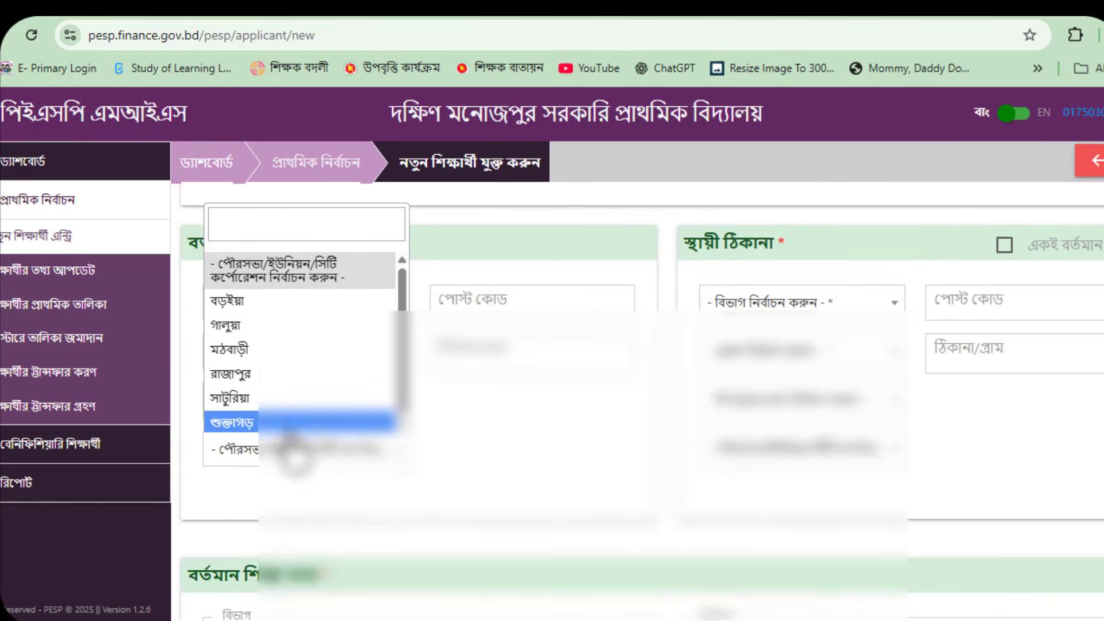
left_click(276, 380)
left_click(1005, 246)
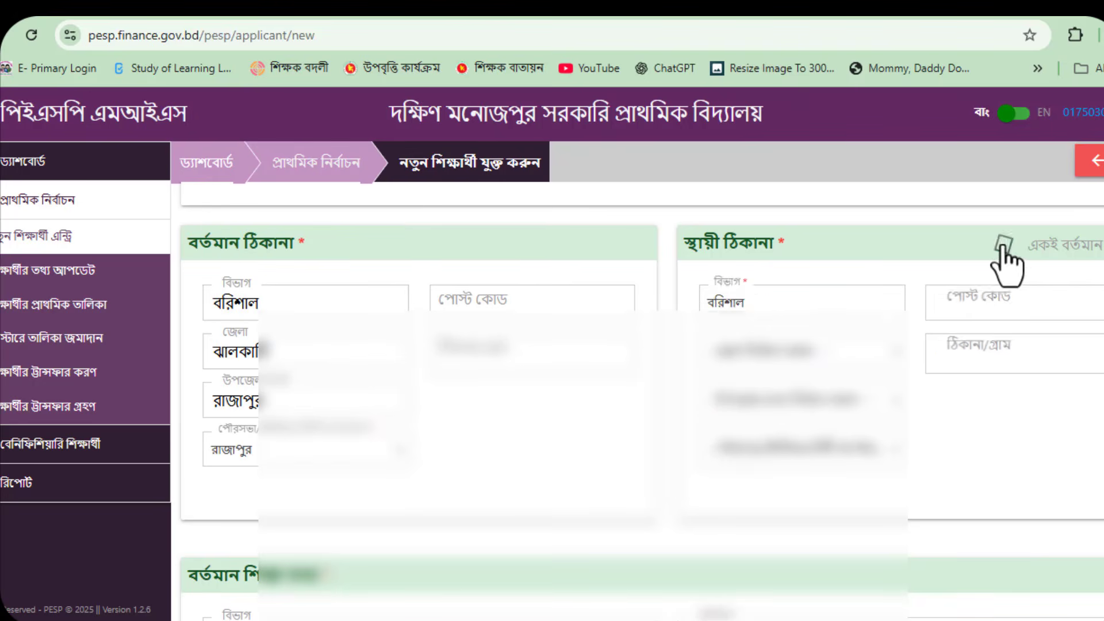
Choose the student's class under বর্তমান শিক্ষা তথ্য and set the roll number to ১২
scroll(770, 356, "down", 6)
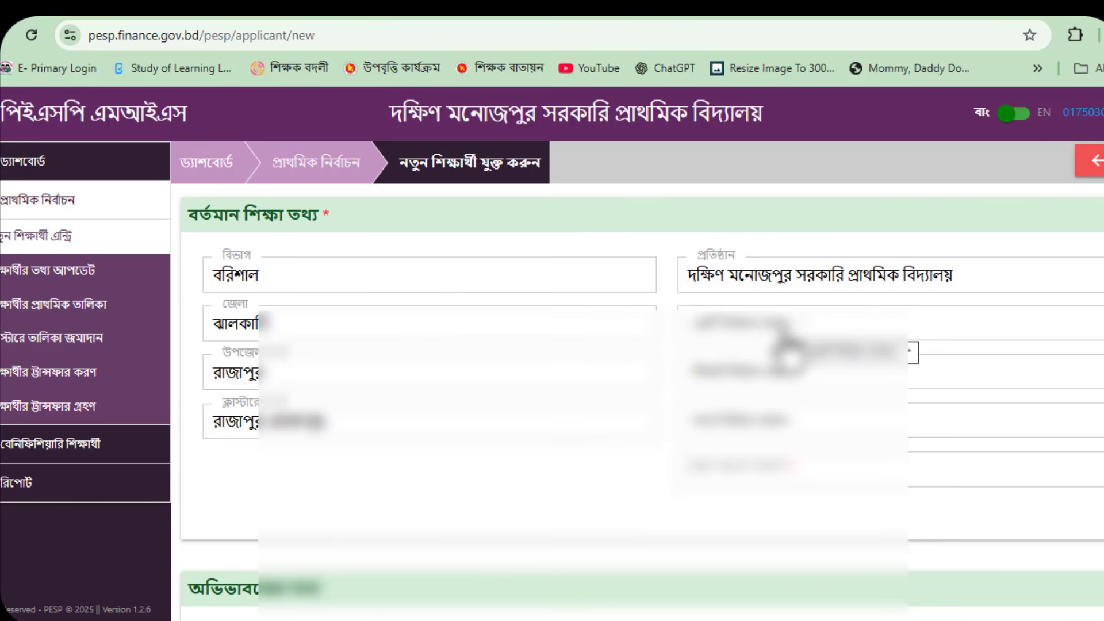
left_click(786, 345)
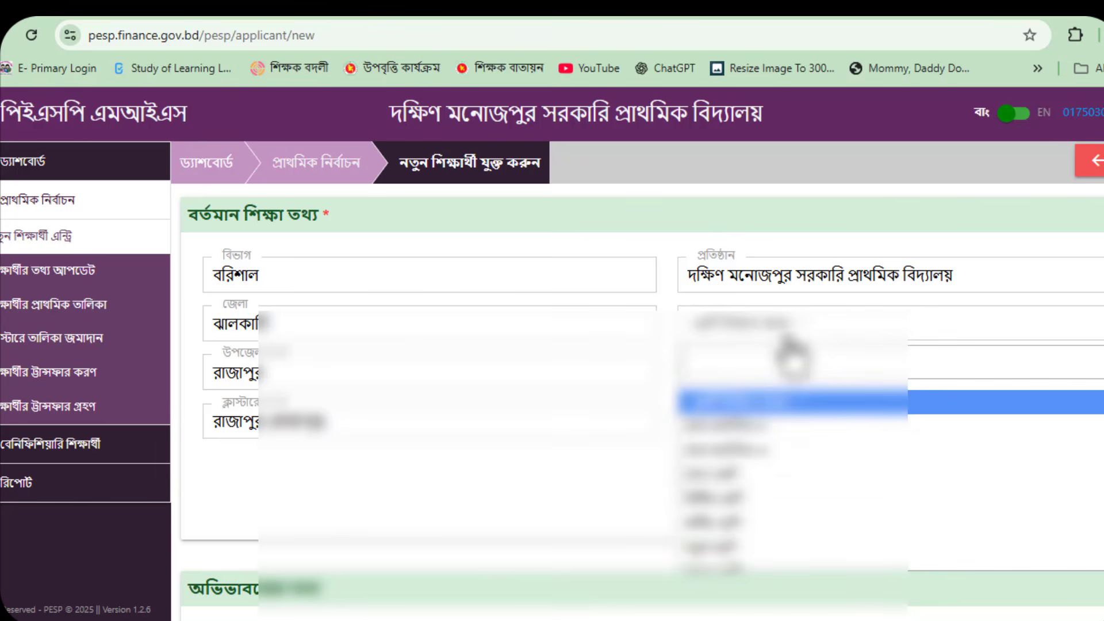
left_click(770, 460)
left_click(765, 460)
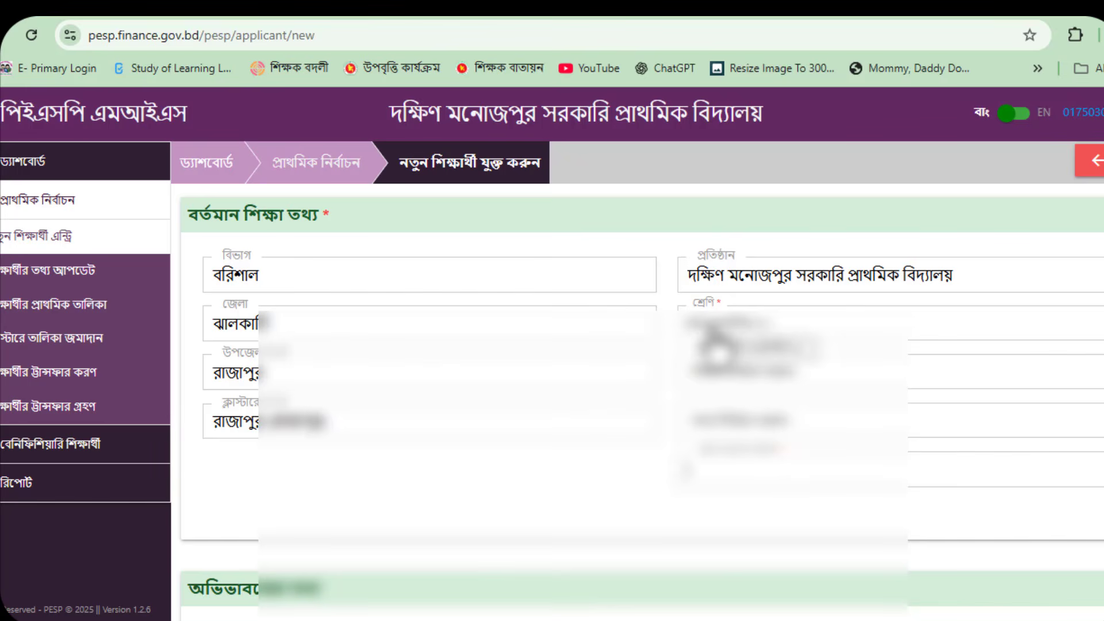
type("01")
Review the entered parent details and set the guardian's relationship to পিতা
scroll(535, 561, "down", 5)
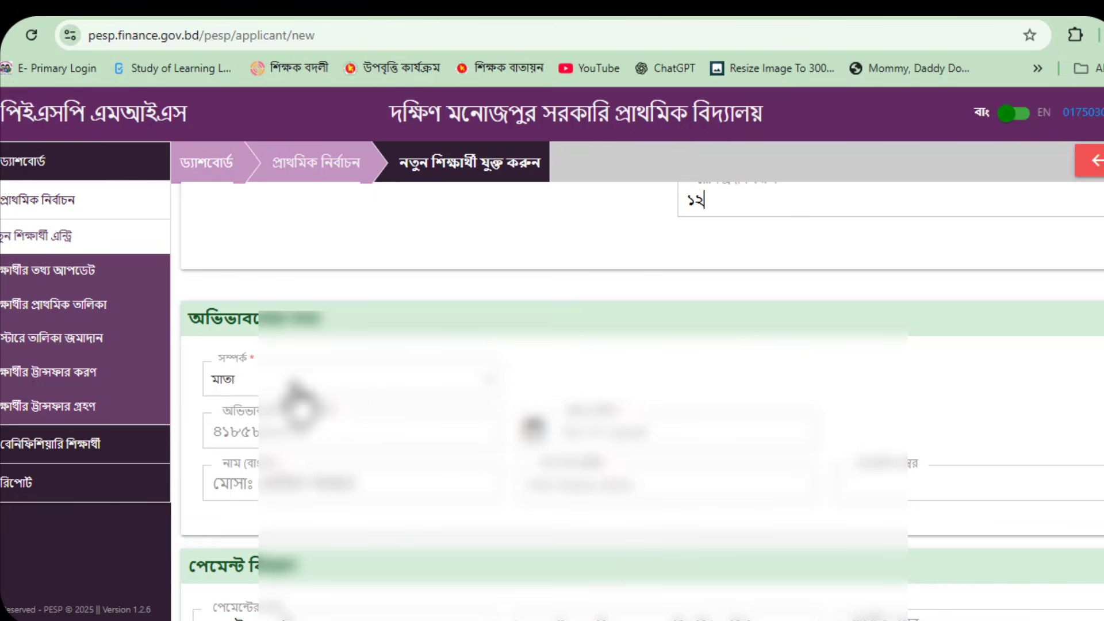
scroll(730, 351, "up", 6)
scroll(739, 345, "up", 6)
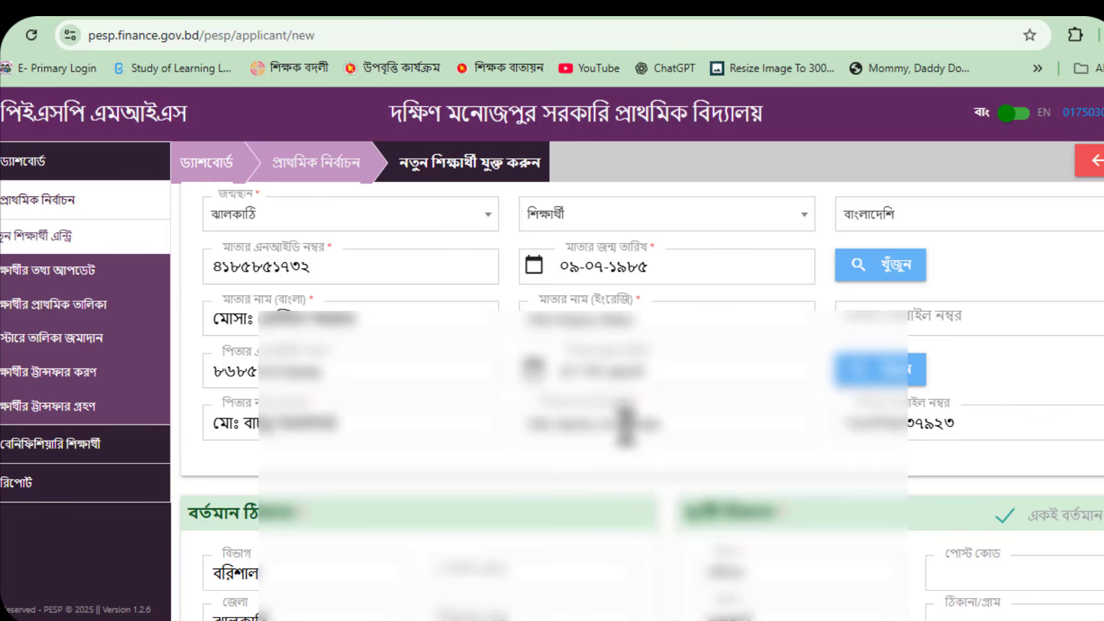
scroll(443, 446, "down", 5)
scroll(442, 445, "down", 5)
scroll(397, 455, "down", 5)
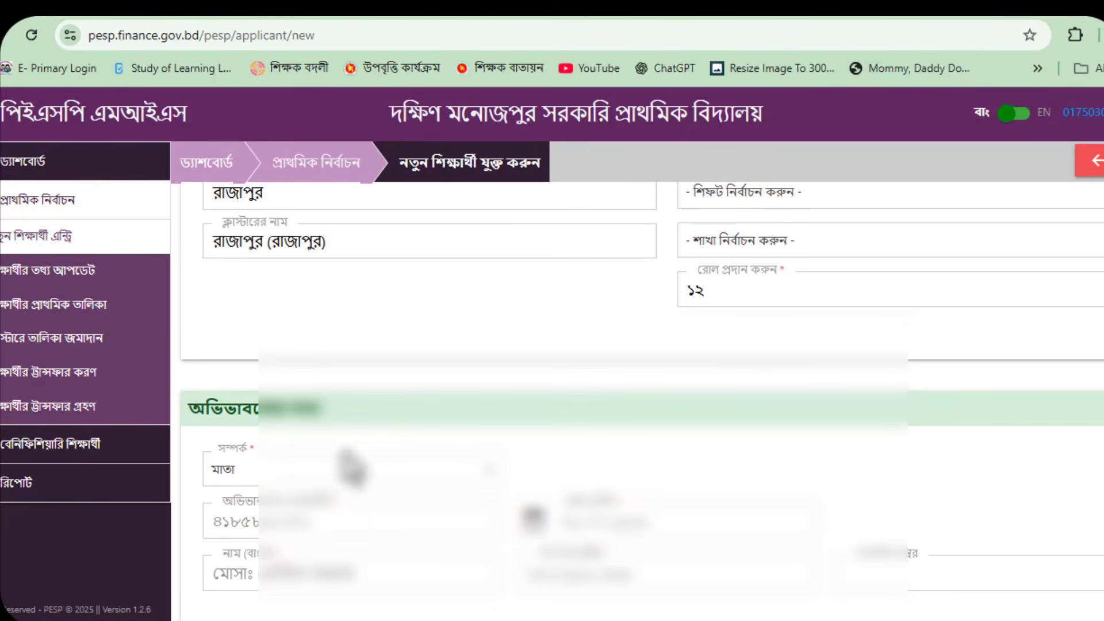
left_click(277, 475)
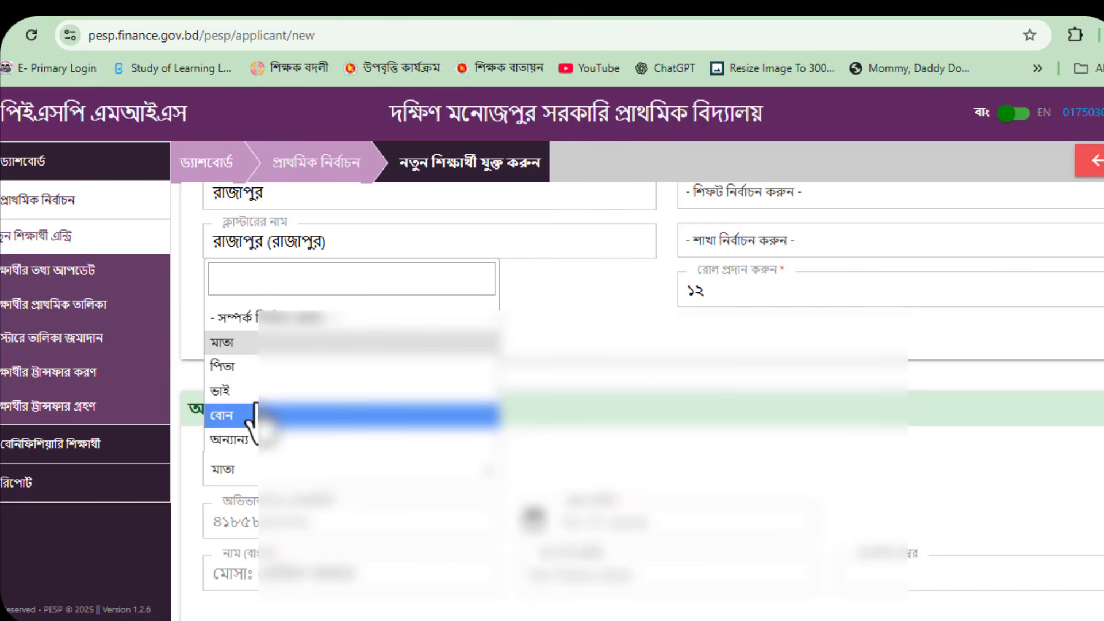
left_click(249, 374)
Choose নগদ as the mobile banking provider, check the guardian's payment account and dismiss the resulting message
scroll(567, 448, "down", 4)
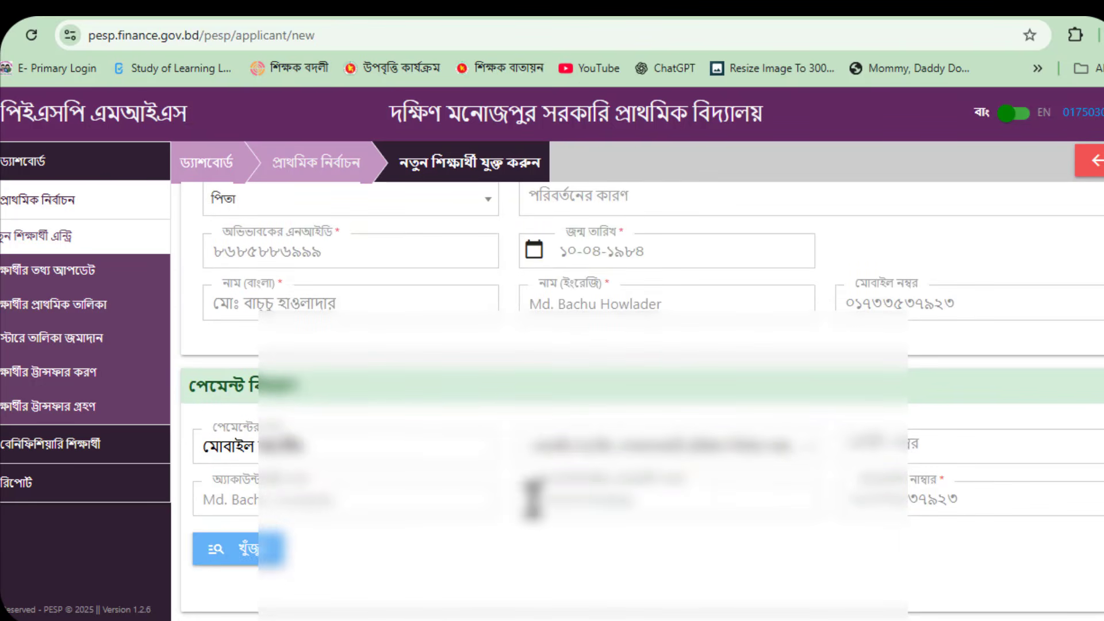
left_click(596, 455)
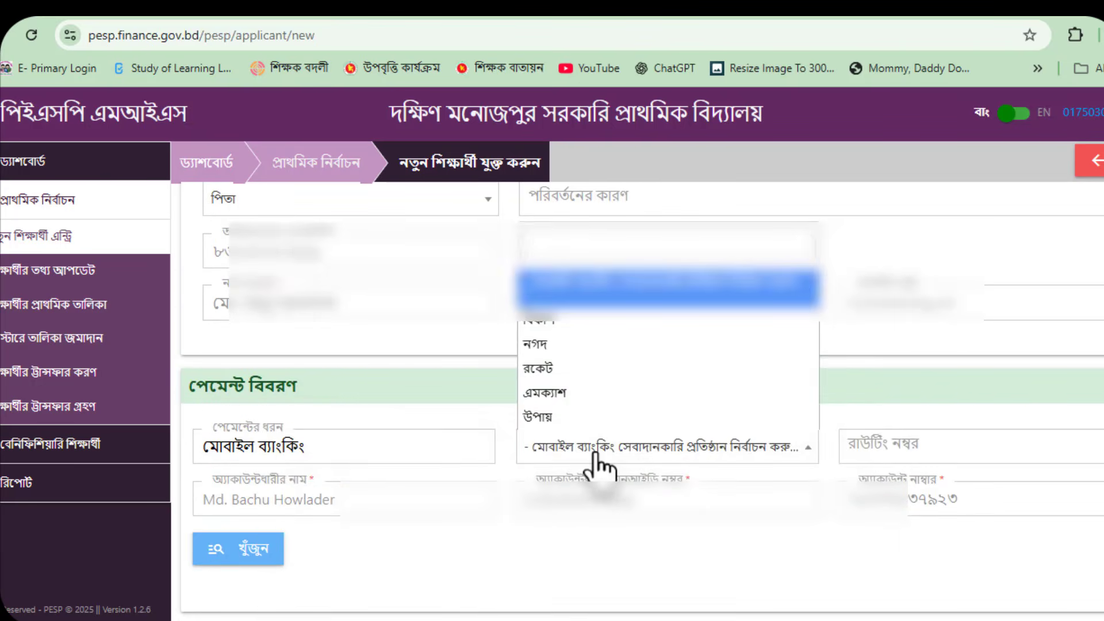
left_click(545, 345)
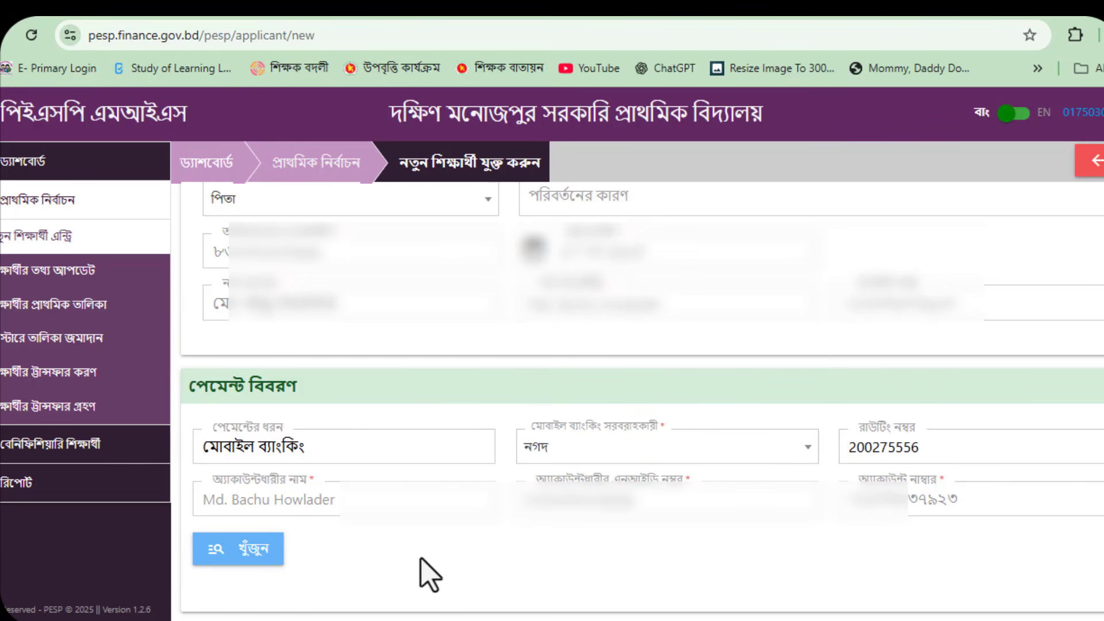
left_click(246, 551)
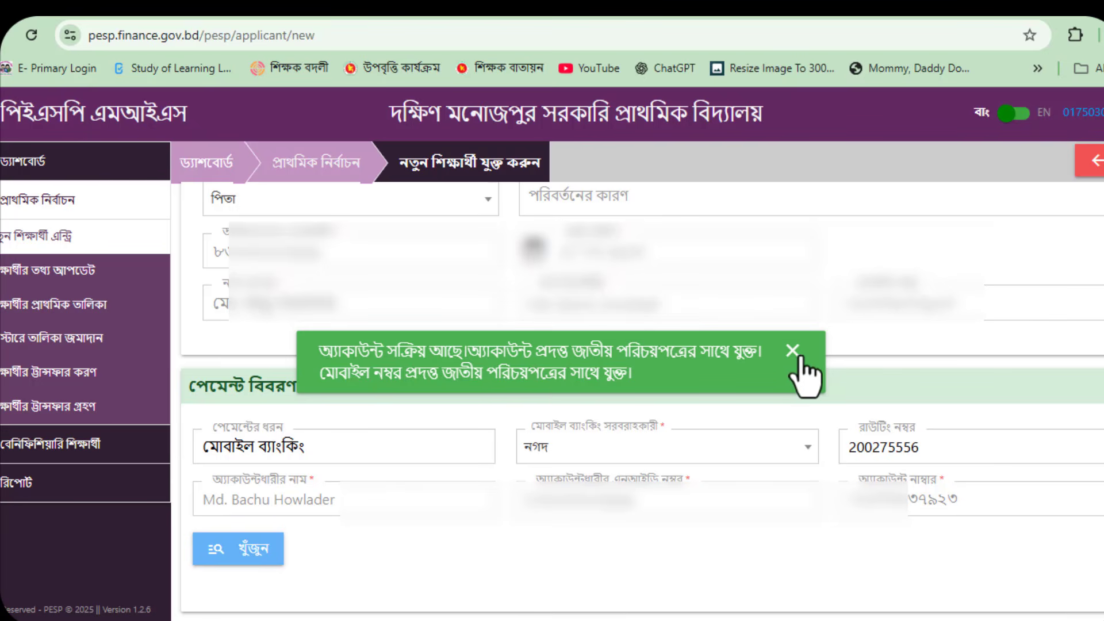
left_click(796, 357)
Save the new student entry and decline the browser's offer to save the identity card
scroll(443, 443, "down", 2)
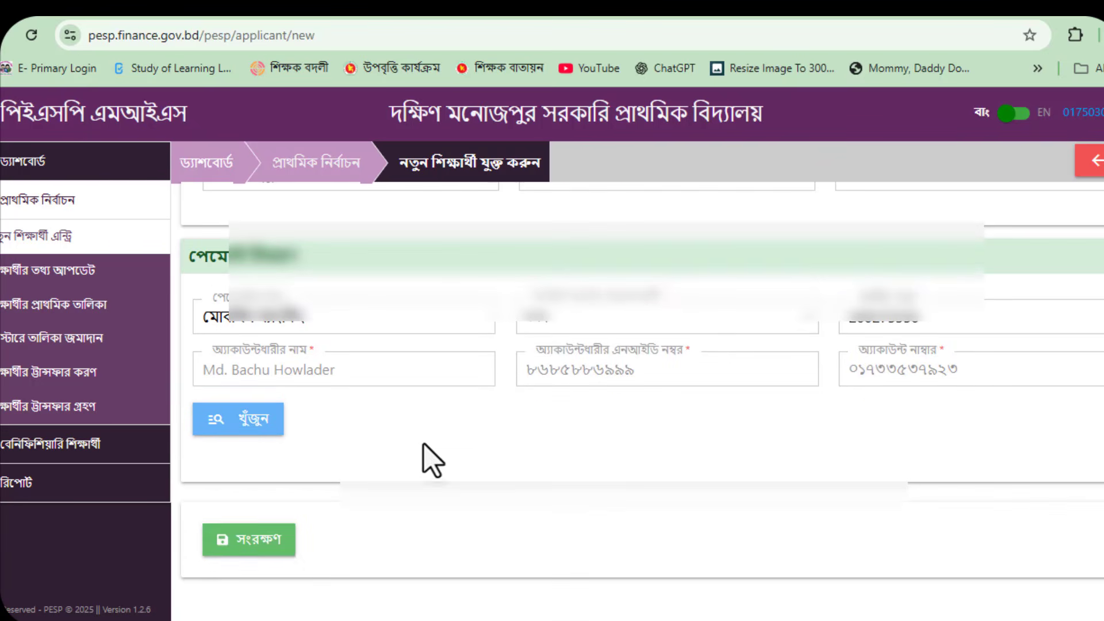
left_click(272, 547)
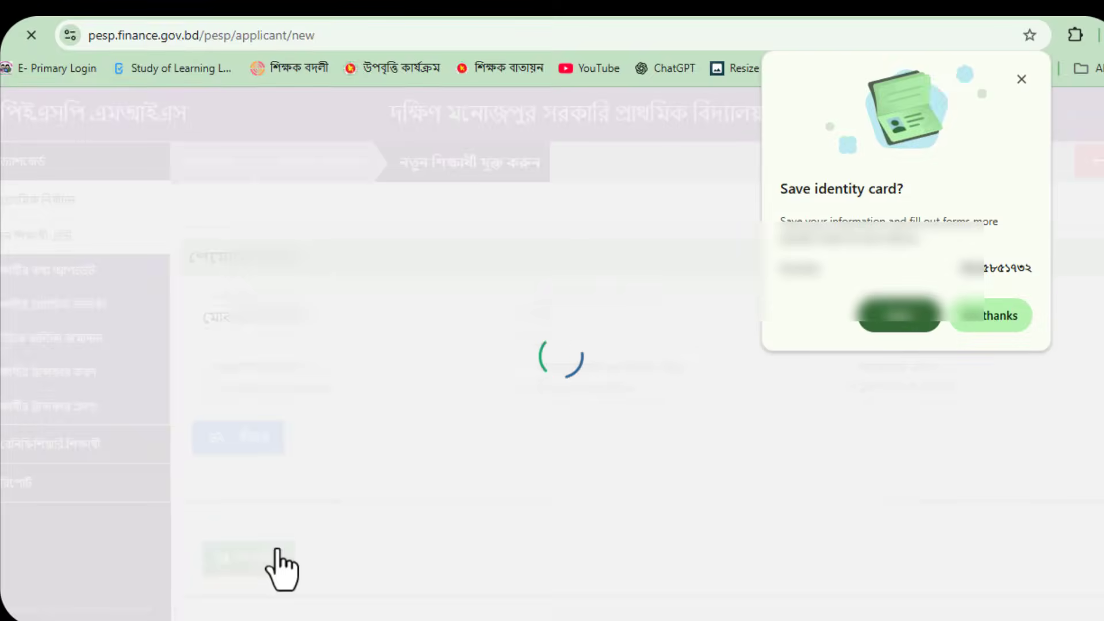
left_click(987, 316)
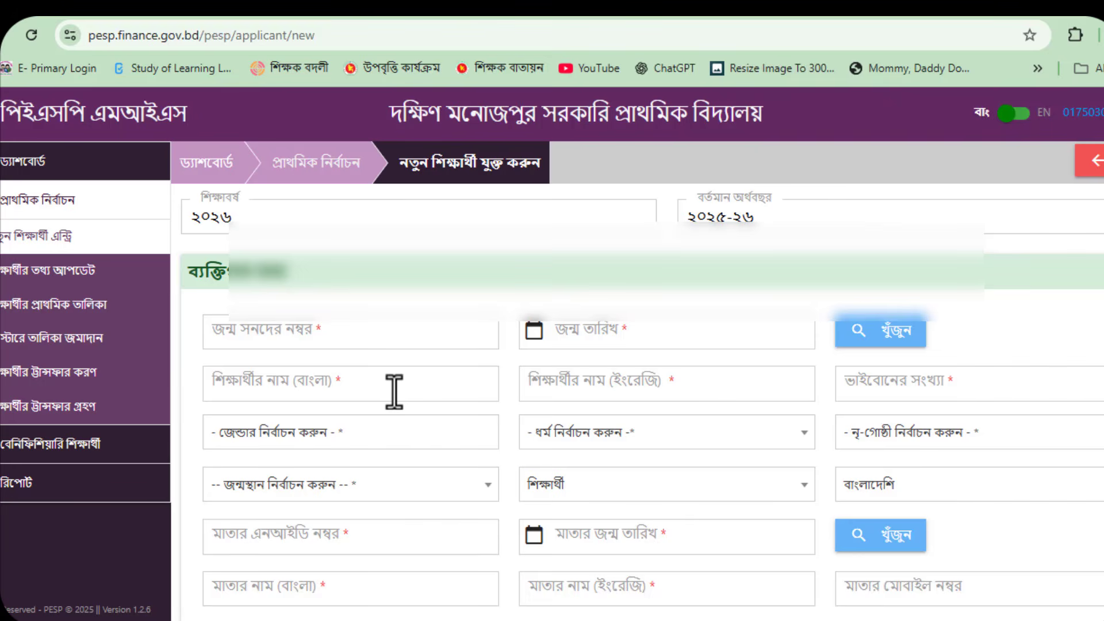
Check the student list on the ক্লাস্টারে তালিকা জমাদান page and return to the new student entry form
left_click(97, 344)
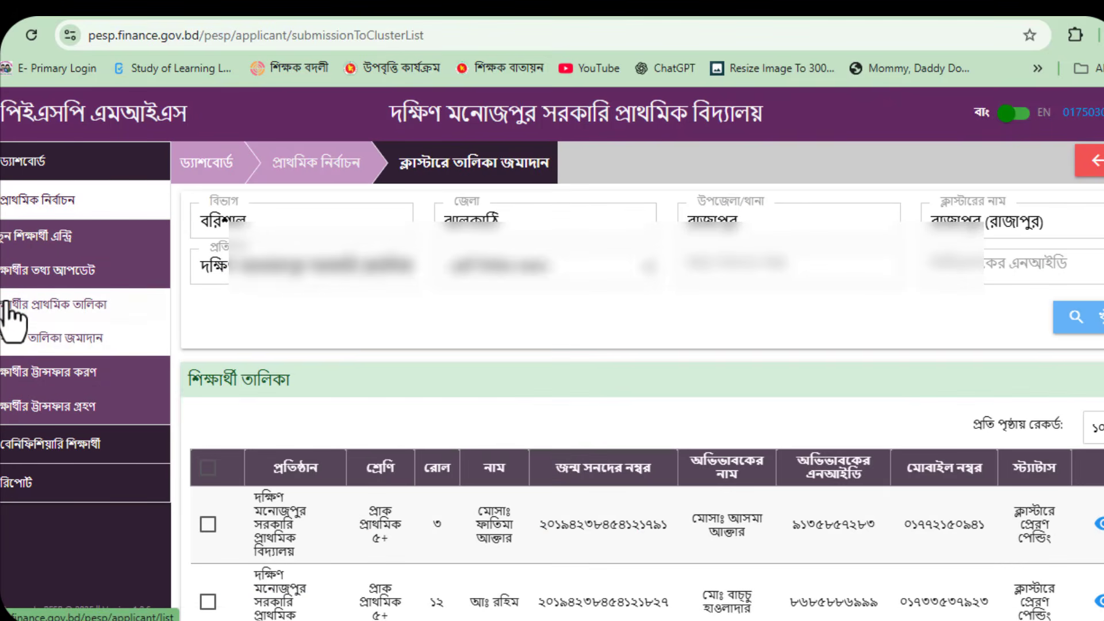
left_click(20, 238)
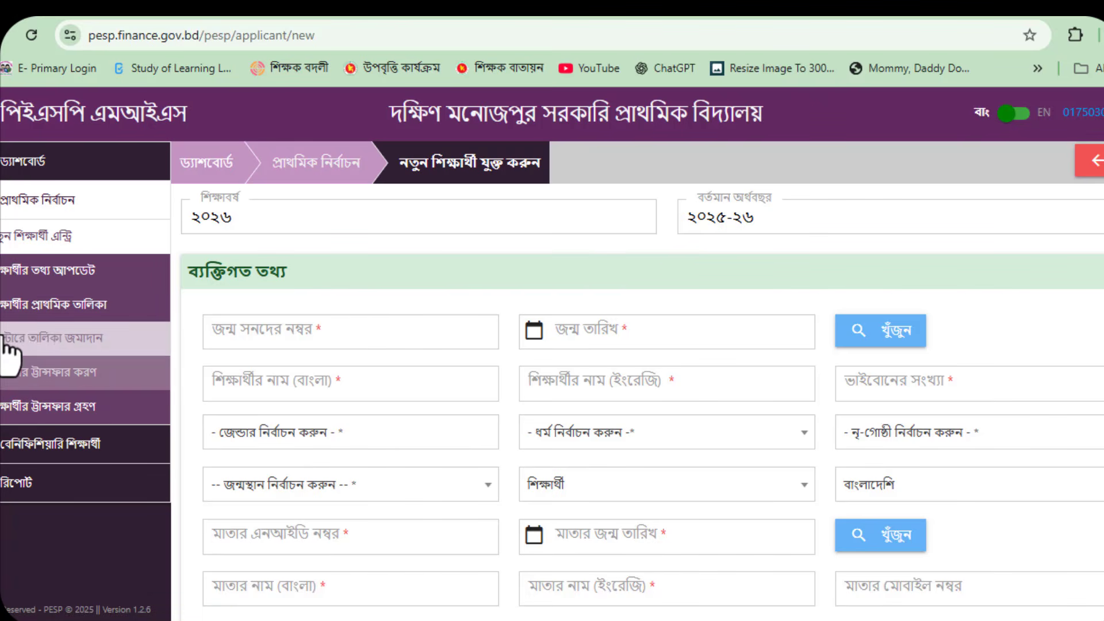
Select all students in the ক্লাস্টারে তালিকা জমাদান list, send them to the cluster and confirm the submission
left_click(131, 348)
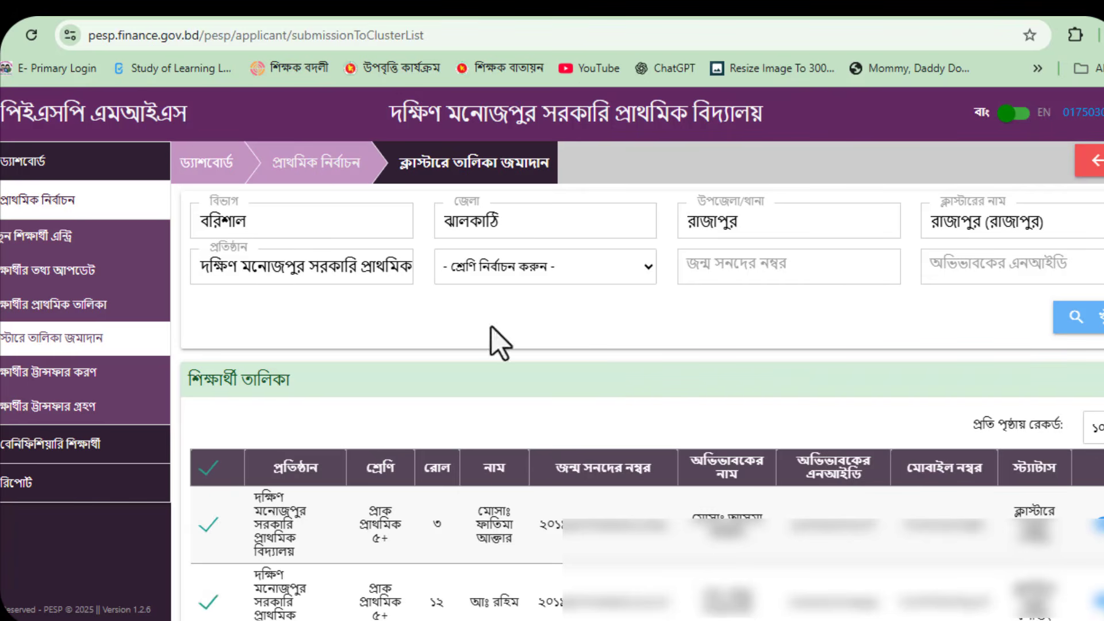
scroll(641, 403, "down", 2)
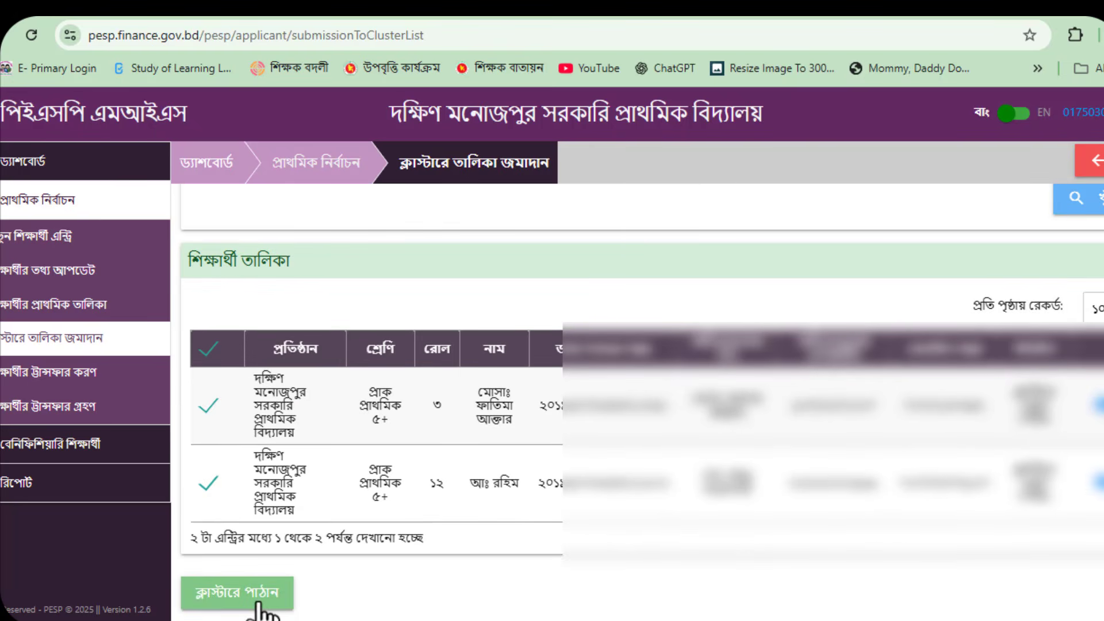
left_click(258, 598)
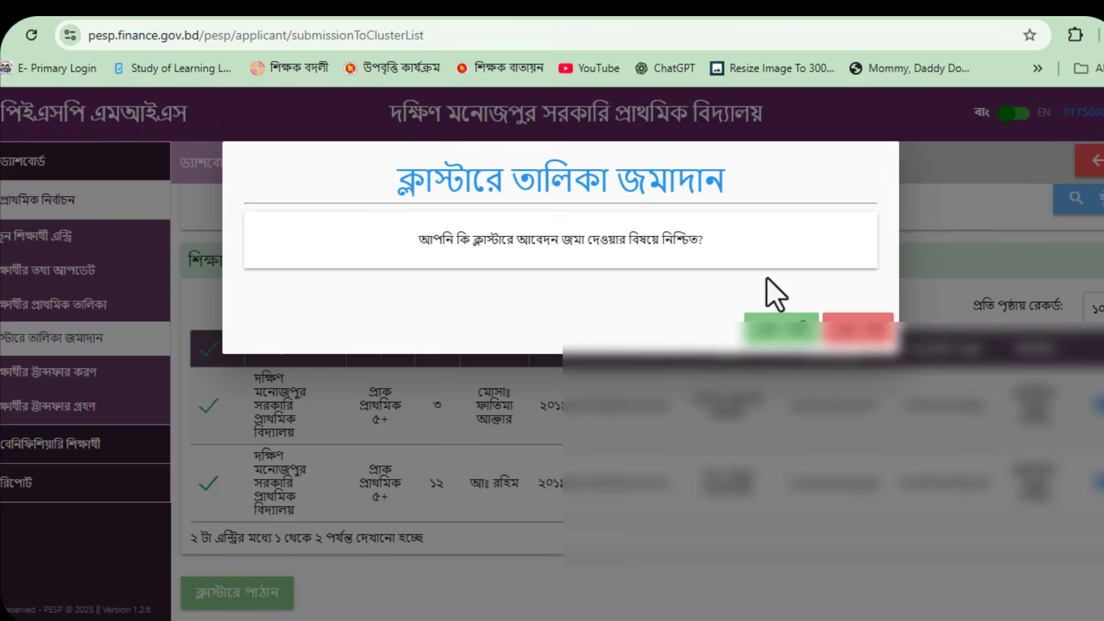
left_click(787, 337)
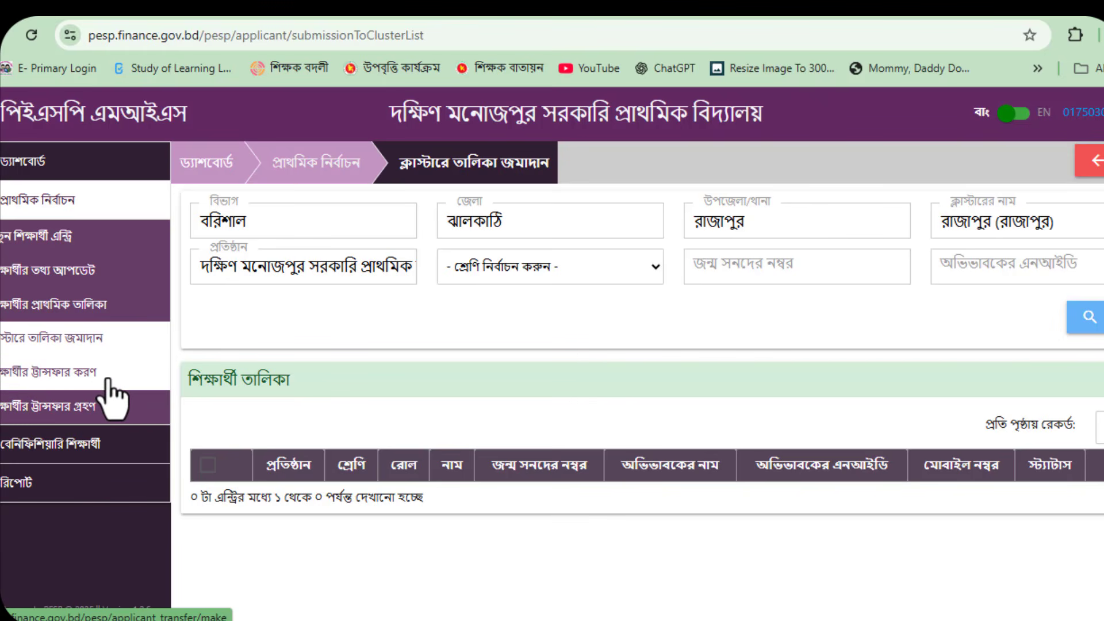
View the শিক্ষার্থীর ট্রান্সফার করণ page and the শিক্ষার্থীর ট্রান্সফার গ্রহণ page
left_click(86, 373)
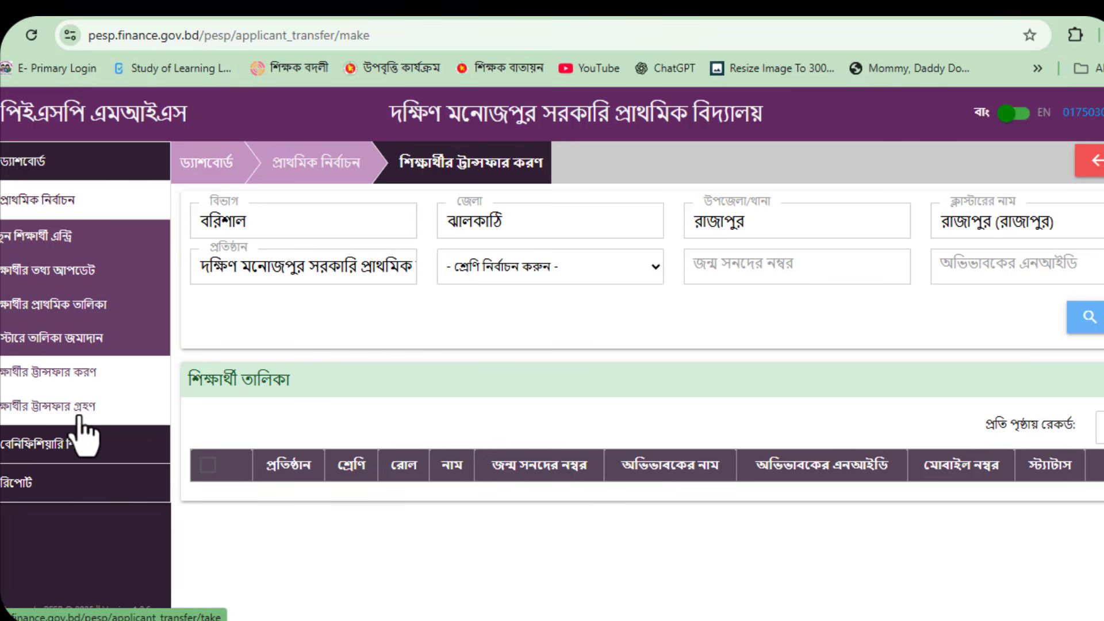
left_click(97, 410)
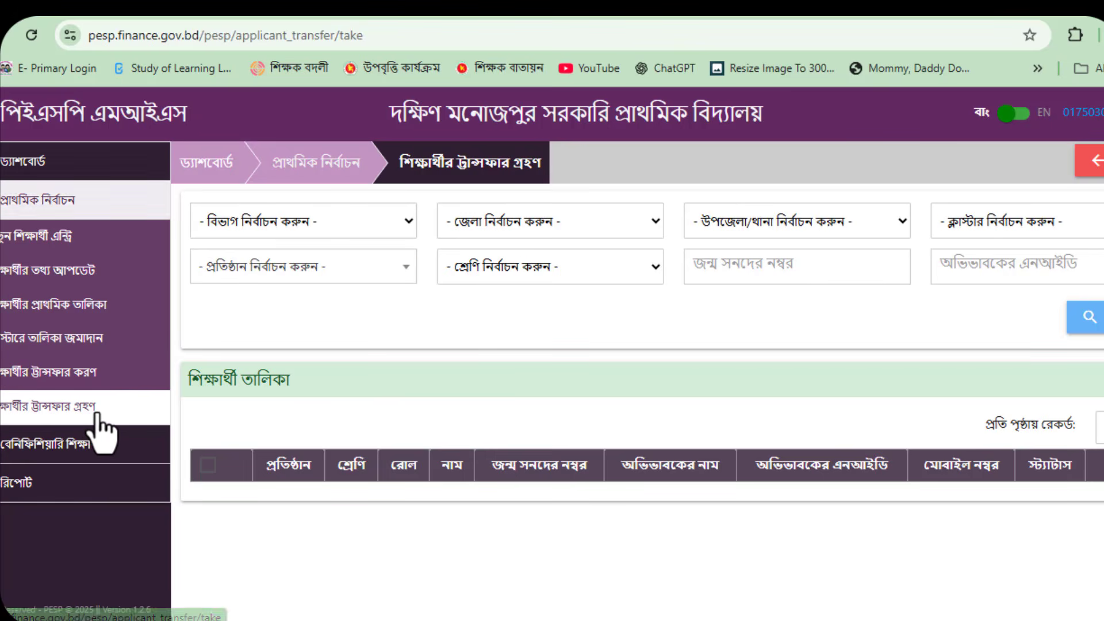